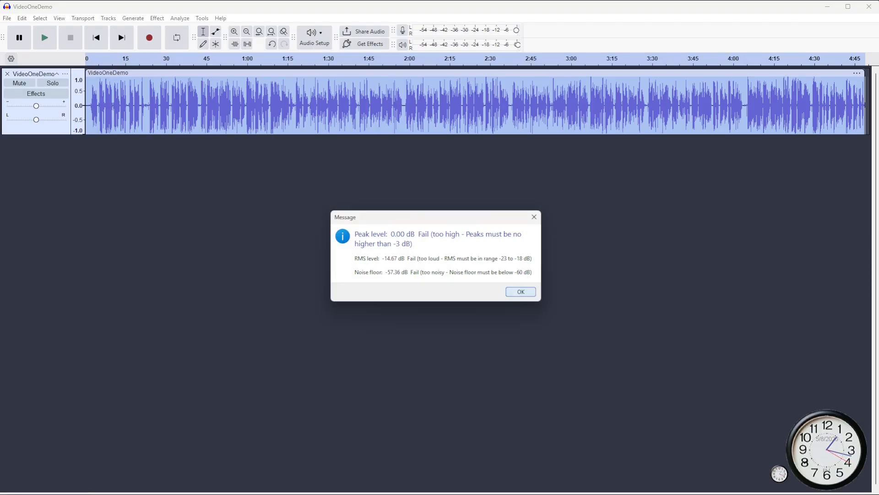
- Dismiss the level check message, duplicate the VideoOneDemo track, and select only the copy
key("Return")
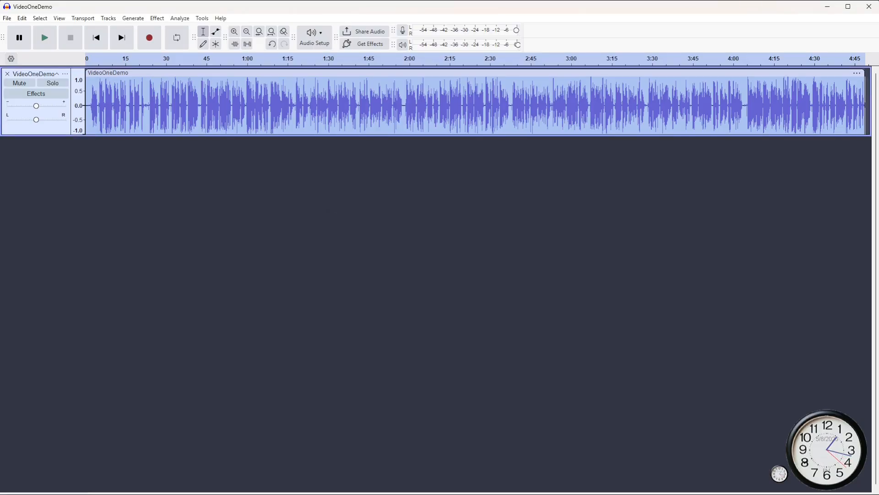
key("ctrl+d")
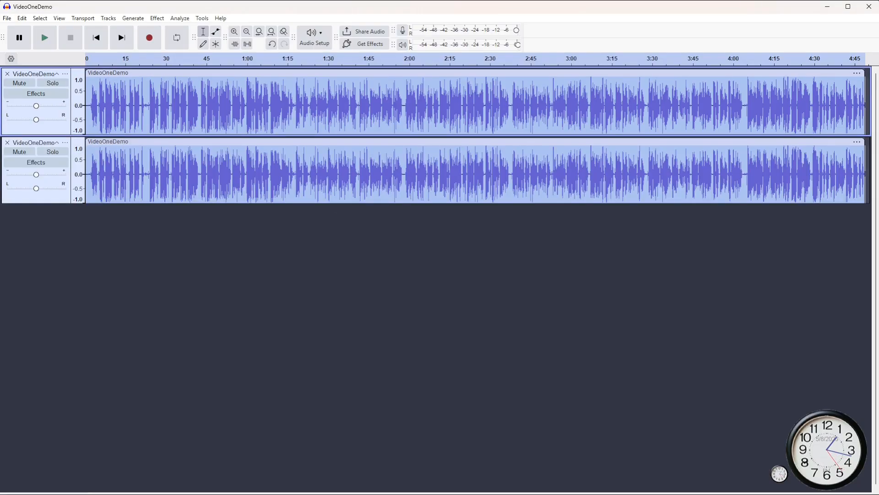
left_click(31, 197)
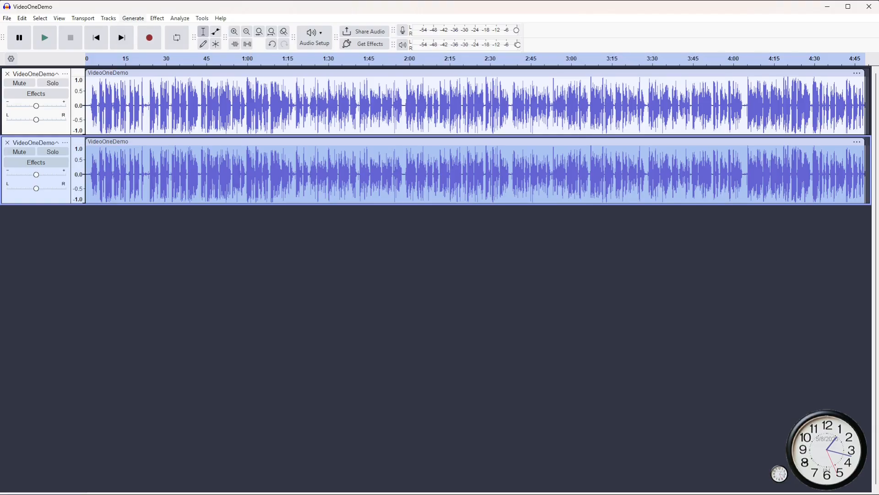
- Run WaveParse Locate Peaks on the duplicate with a -3 dB threshold, 0.01 ms isolation granularity, and Both Z+ and Z- zero-crossing use
left_click(157, 18)
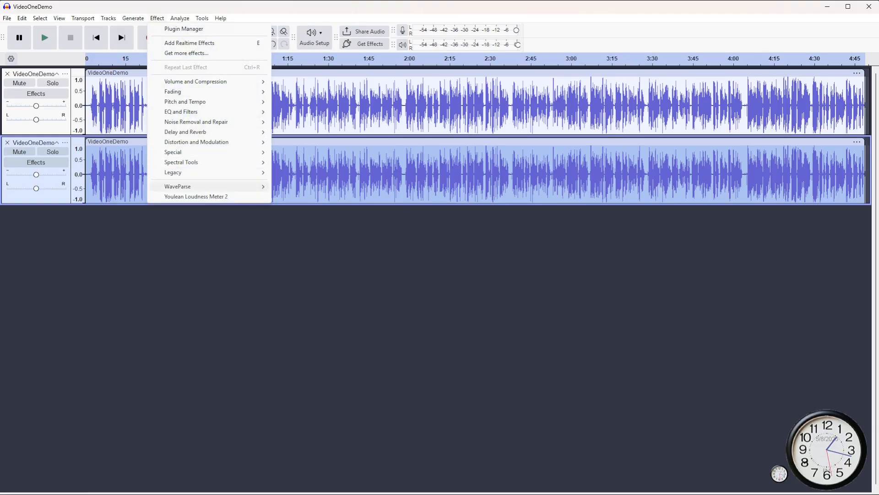
mouse_move(183, 186)
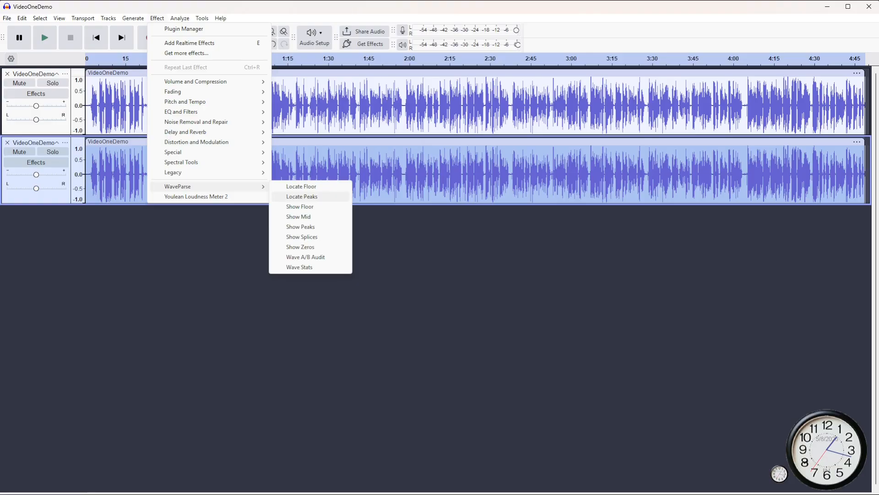
left_click(303, 196)
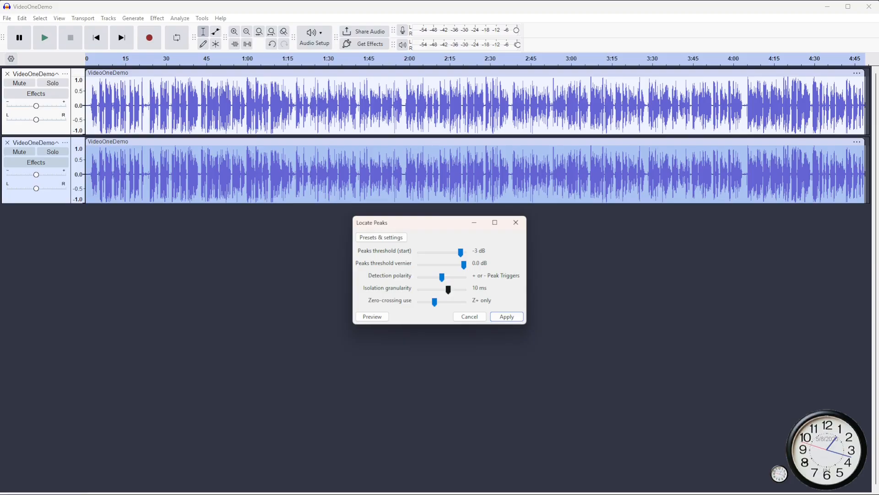
left_click_drag(449, 290, 420, 301)
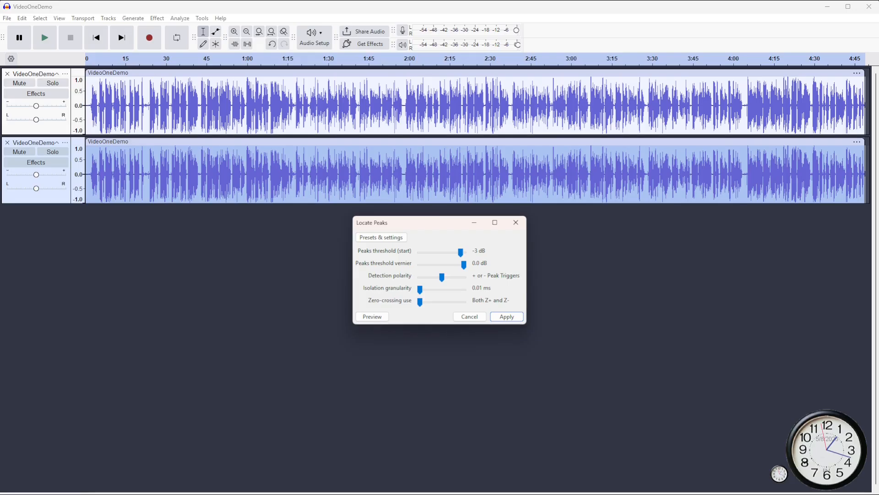
key("Return")
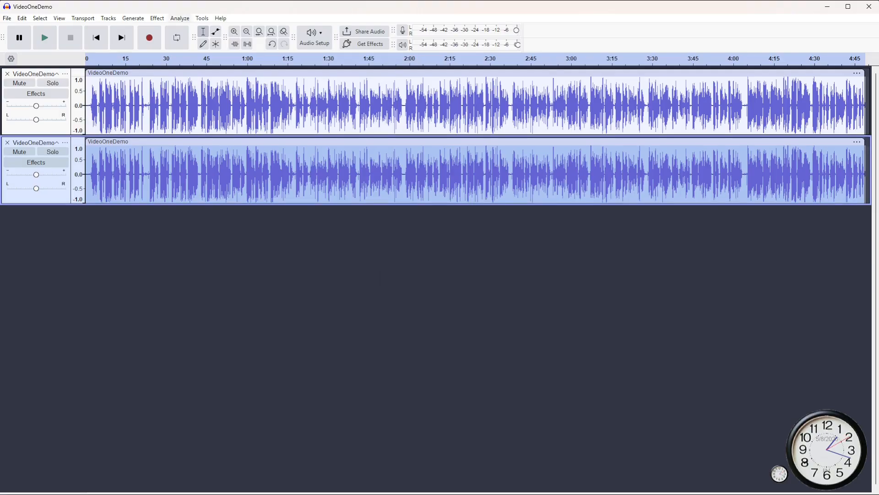
- Label the located peaks with WaveParse Label Peaks, and apply Show Peaks to the duplicate track
left_click(180, 18)
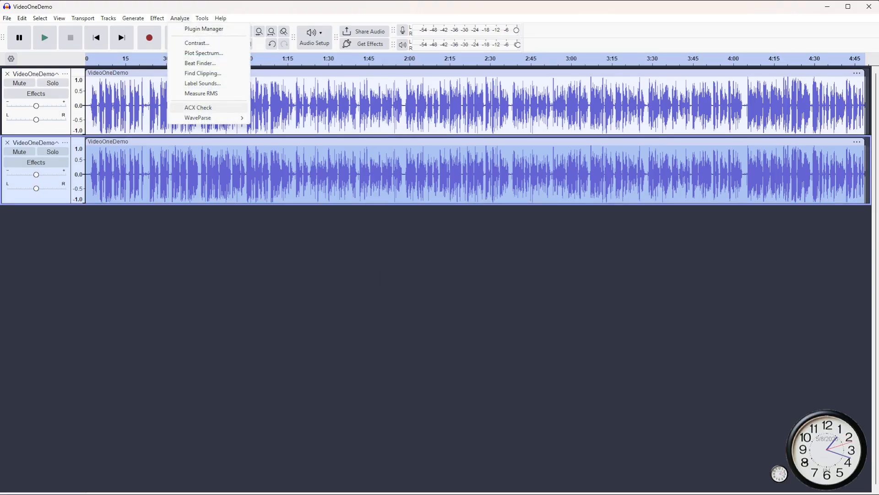
mouse_move(202, 118)
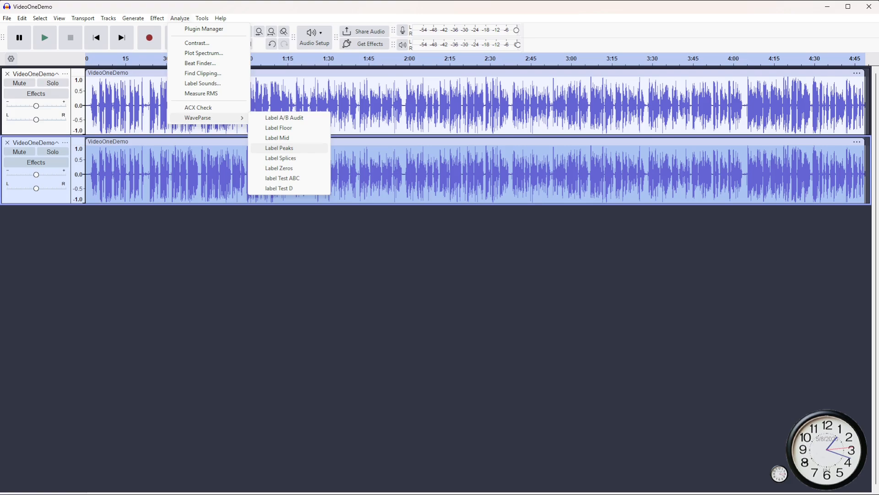
left_click(279, 147)
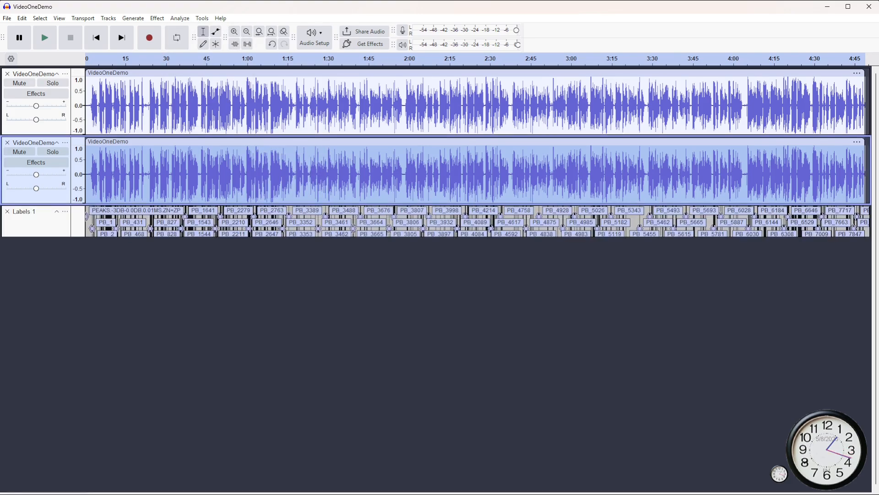
left_click(157, 18)
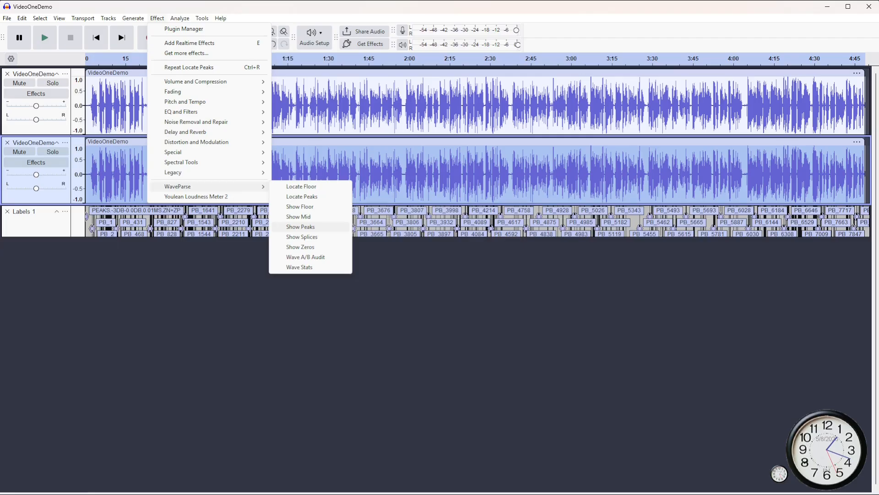
left_click(300, 227)
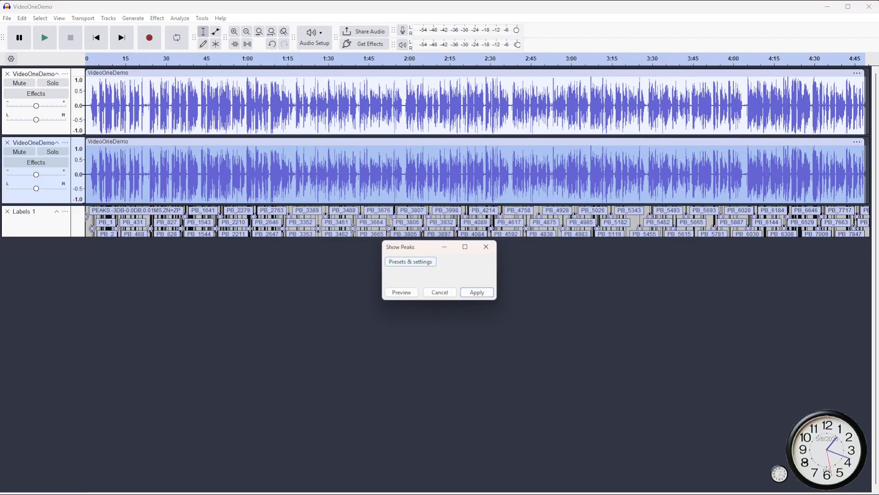
left_click(477, 292)
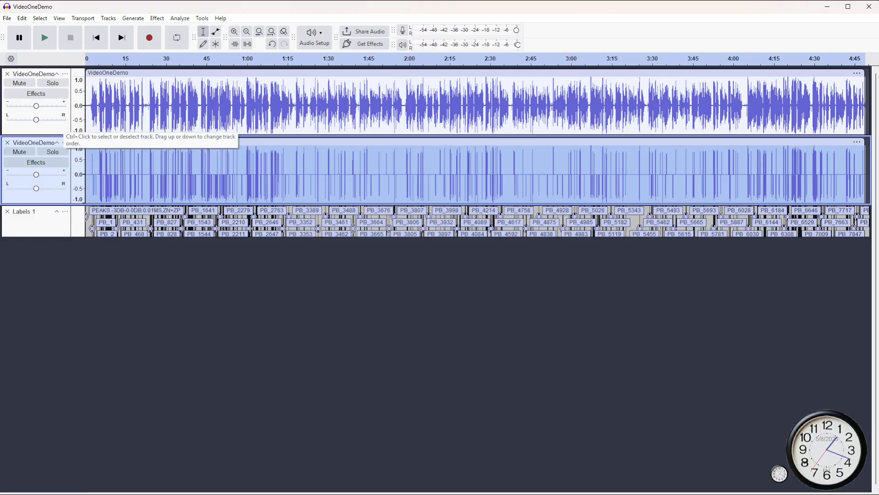
- Duplicate the original VideoOneDemo track again and select only the new copy below Labels 1
left_click(62, 126)
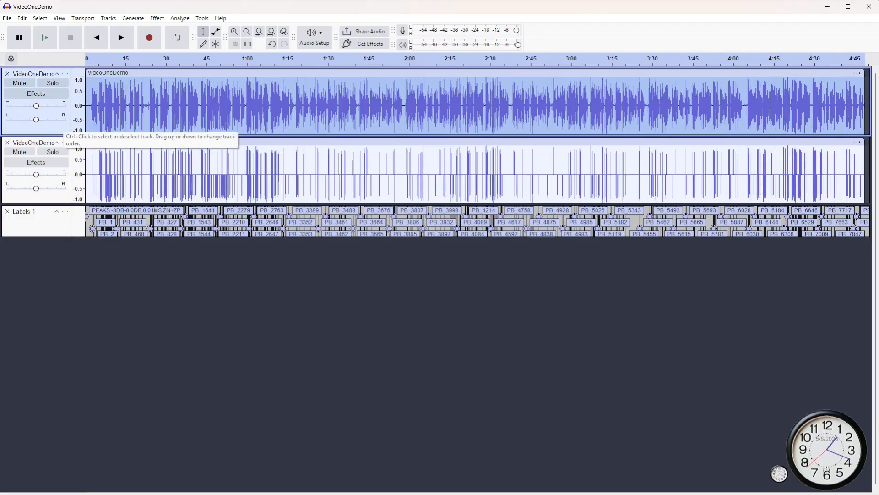
key("ctrl+d")
left_click(61, 298)
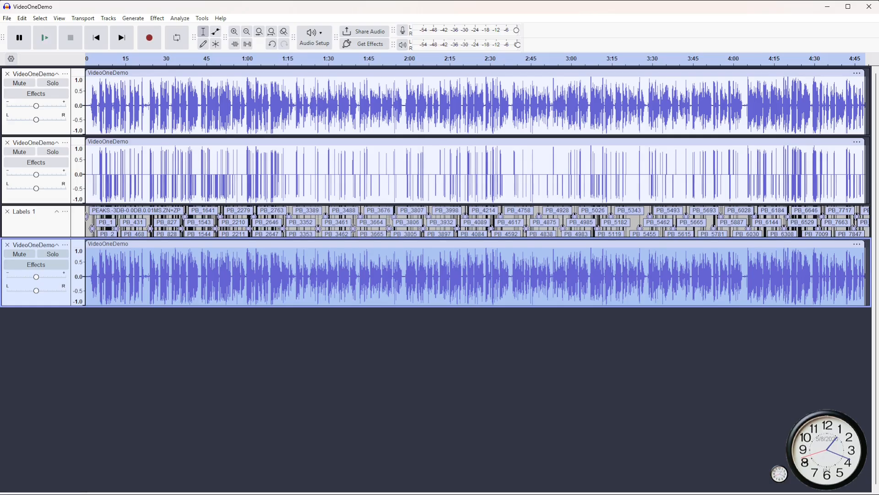
- Examine the isolated peaks and their labels against the original waveform around 1:00.16, down to individual samples
scroll(249, 183, "up", 5)
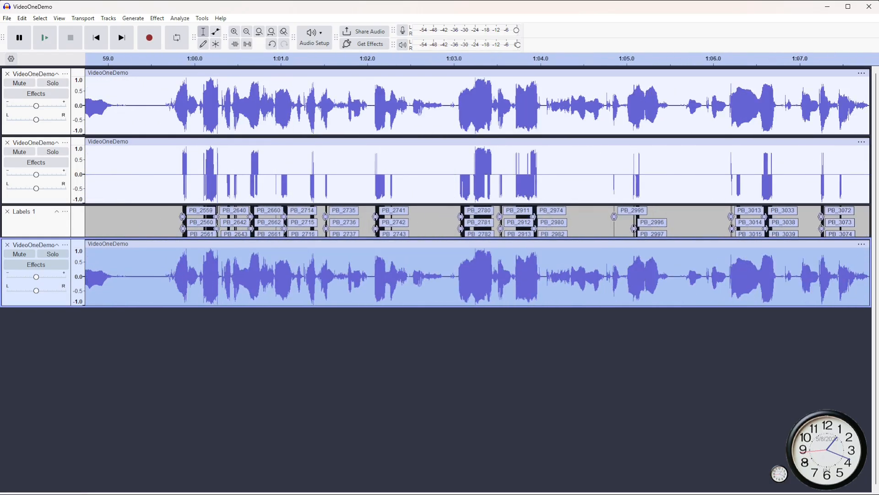
scroll(243, 183, "up", 5)
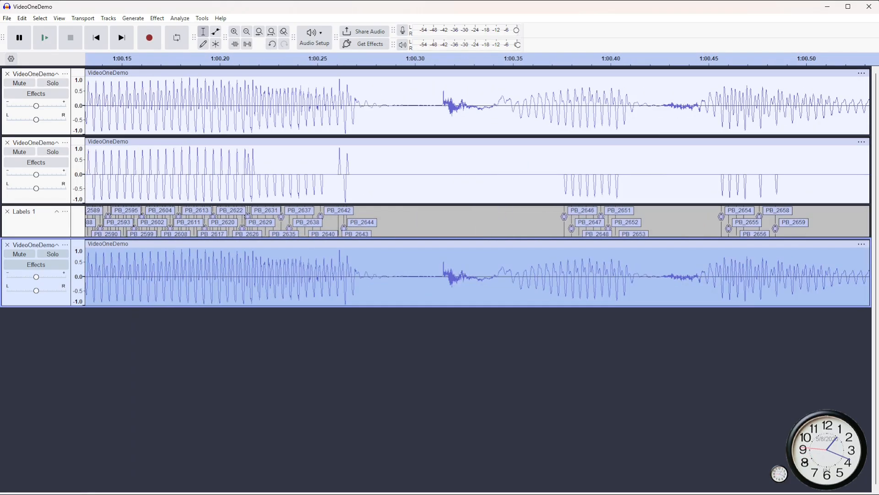
scroll(138, 183, "up", 5)
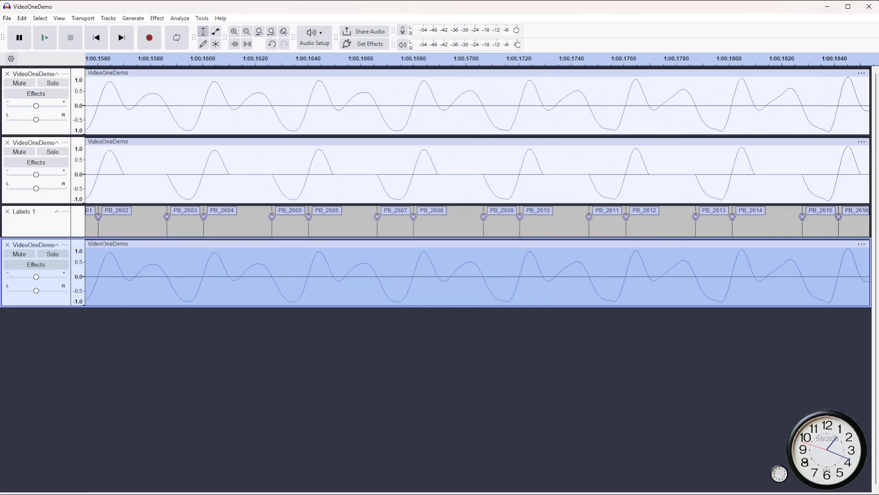
scroll(125, 183, "up", 2)
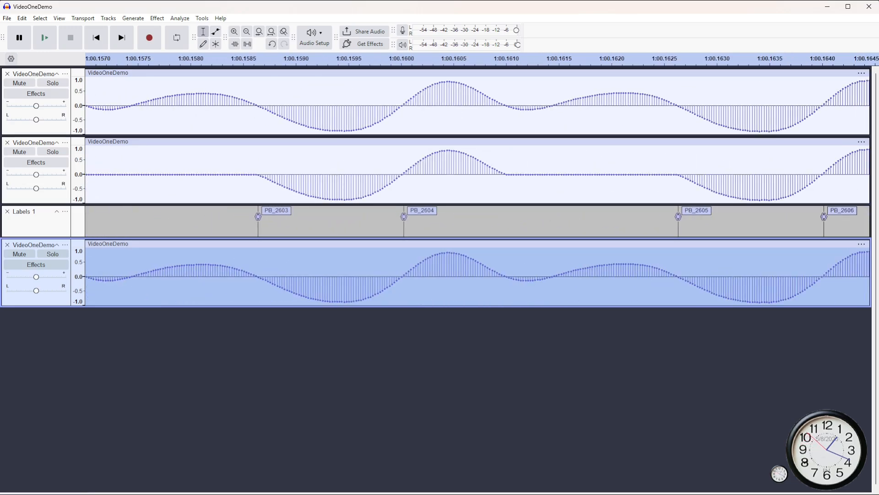
key("ctrl+f")
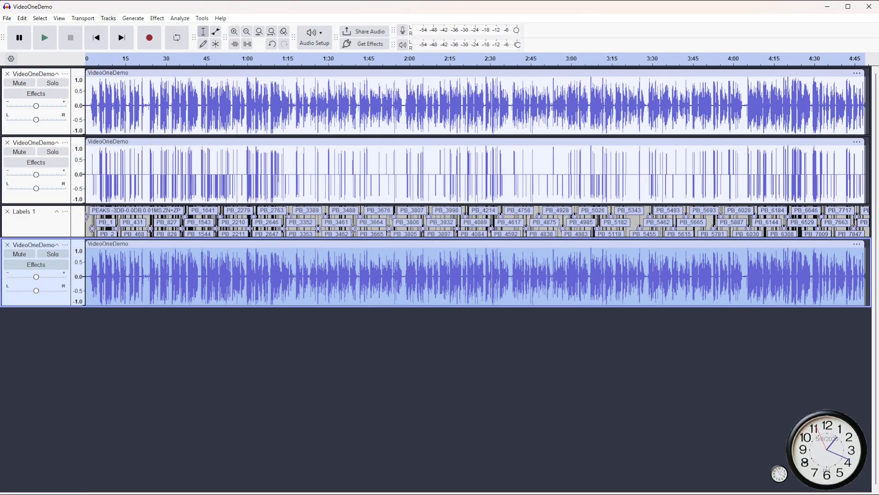
- Run WaveParse Locate Floor on the new copy with a -40 dB threshold, 20 ms minimum floor period, and Z+ only
left_click(157, 18)
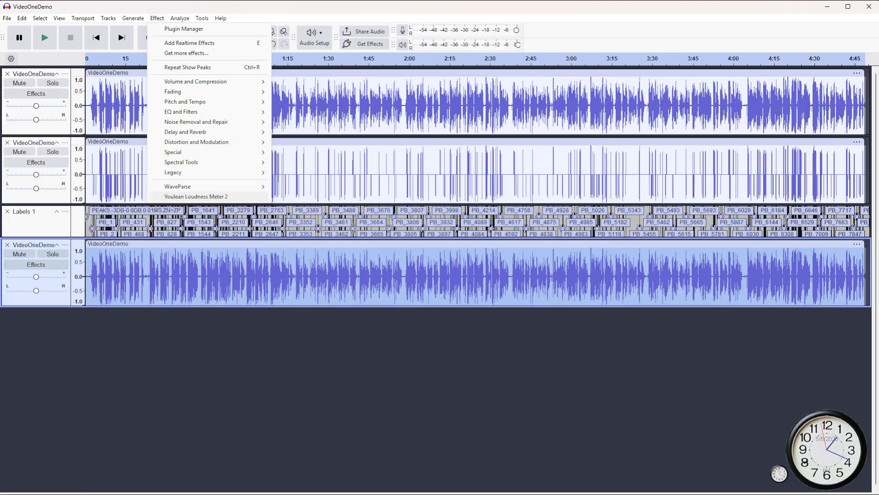
mouse_move(206, 186)
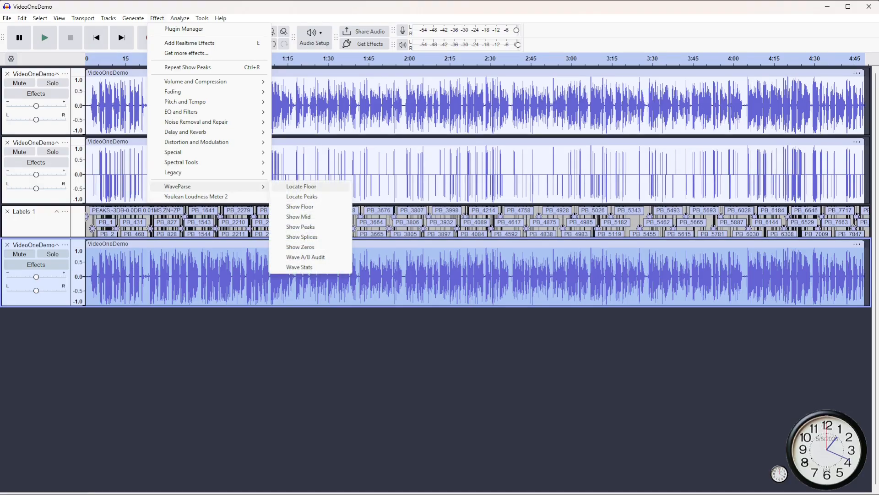
left_click(301, 186)
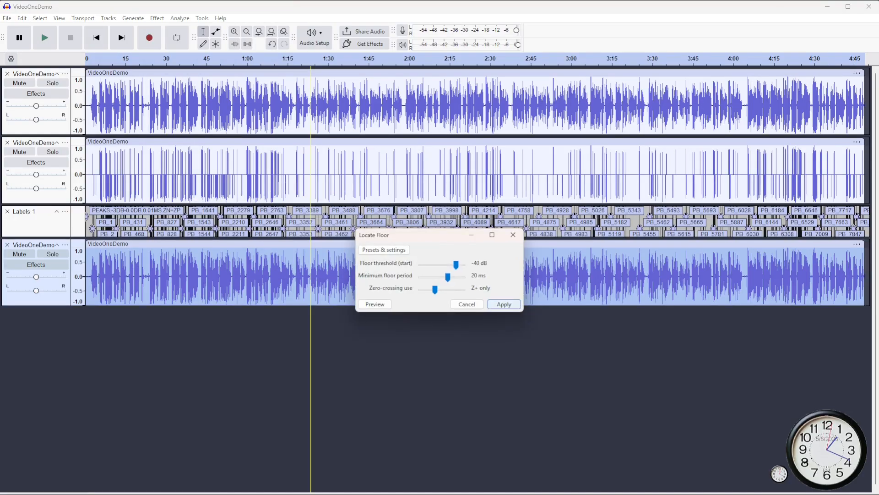
key("Return")
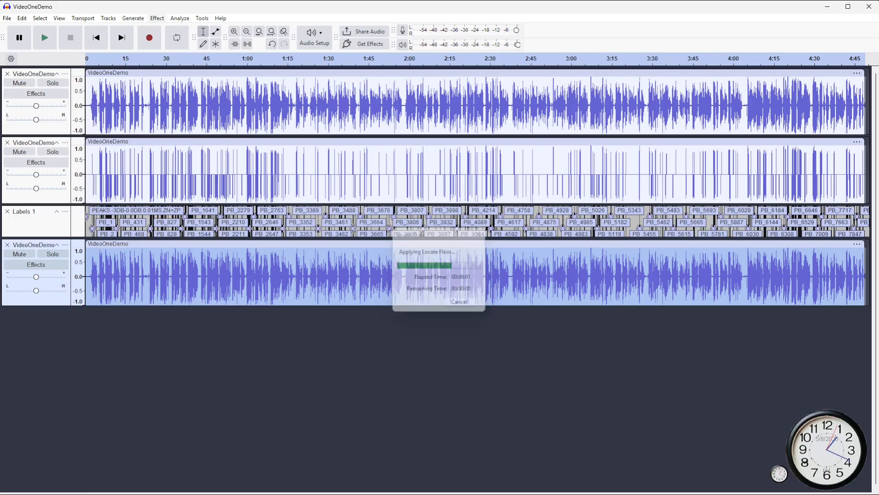
- Label the located floor periods with WaveParse Label Floor, and apply Show Floor to the selected copy
left_click(180, 18)
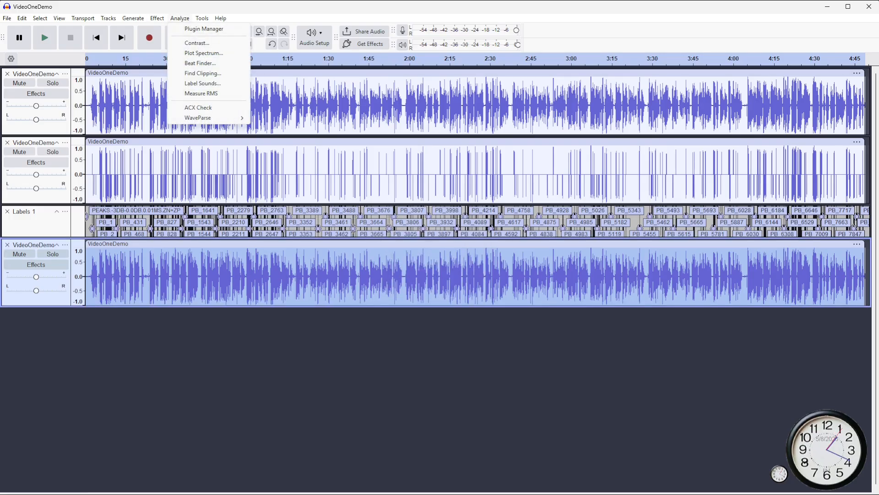
mouse_move(206, 118)
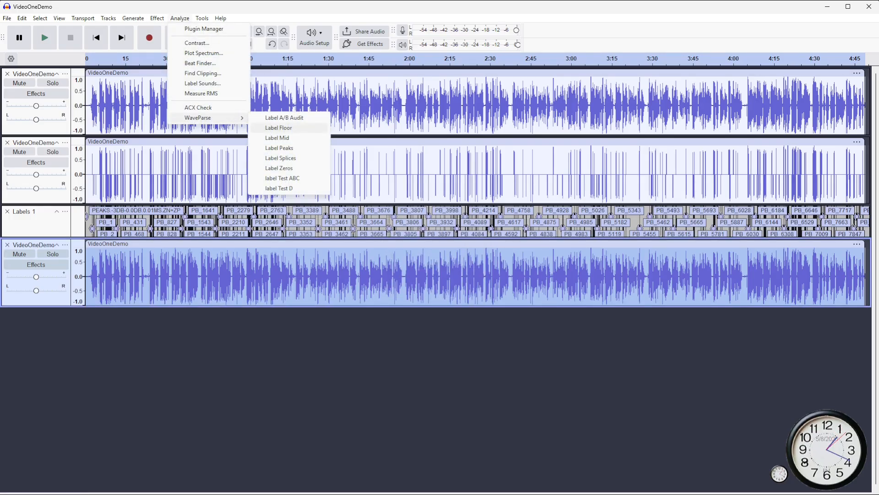
left_click(278, 128)
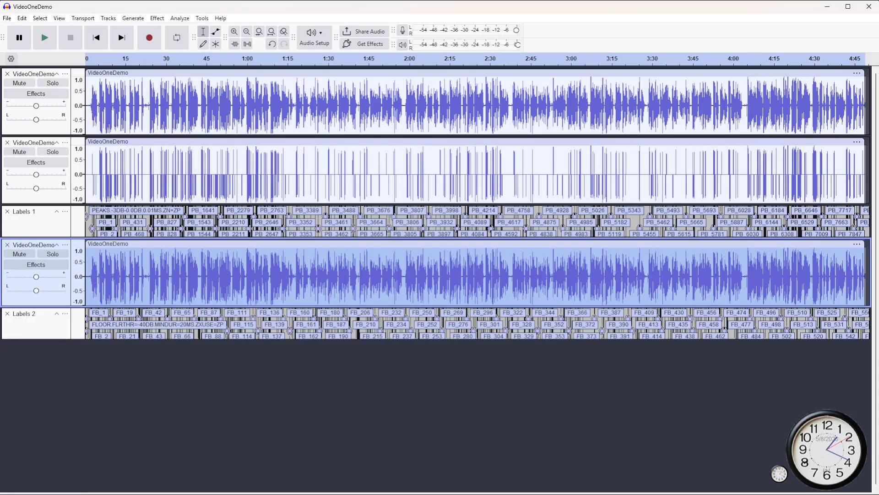
left_click(157, 17)
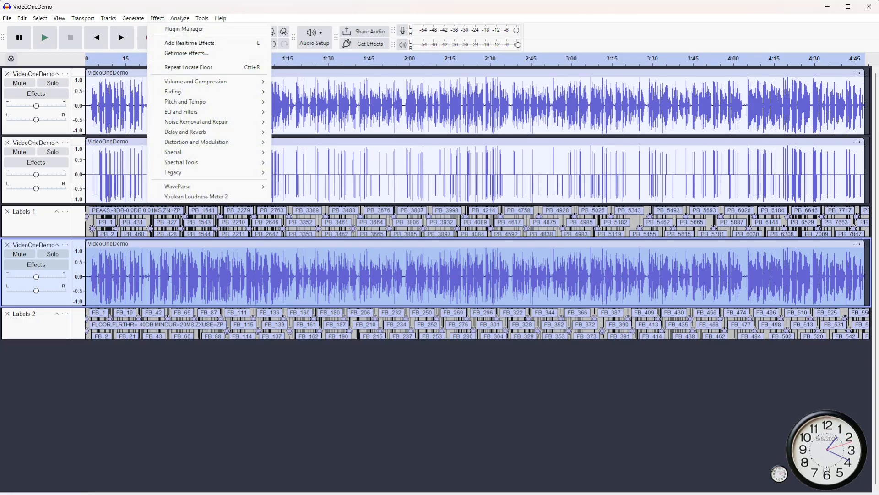
mouse_move(192, 186)
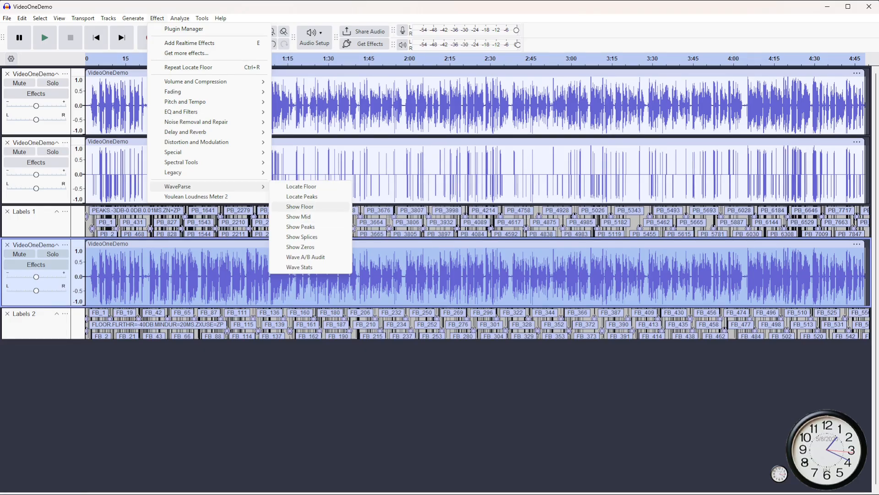
left_click(300, 207)
left_click(477, 292)
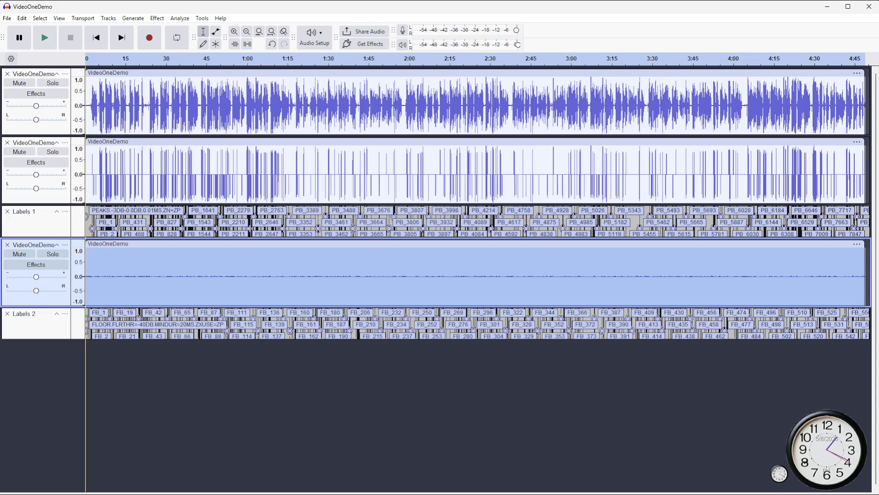
scroll(78, 276, "up", 4)
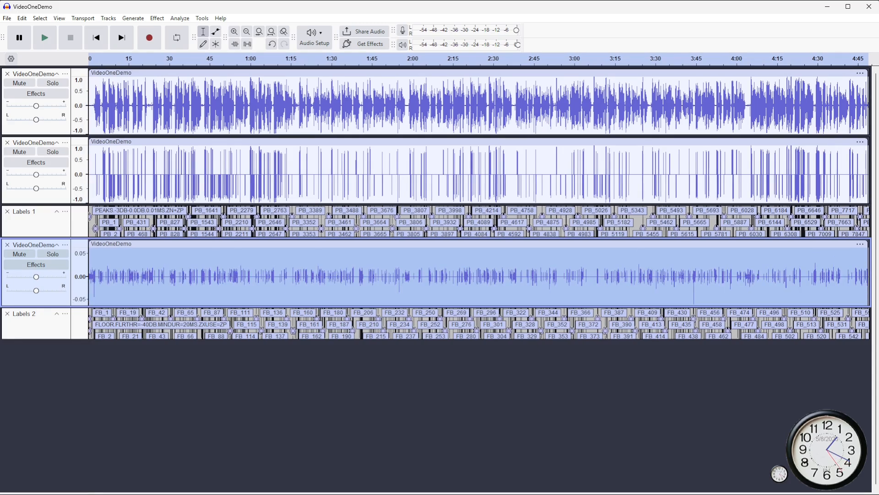
- Duplicate the original VideoOneDemo track once more and select only the copy below Labels 2
left_click(45, 128)
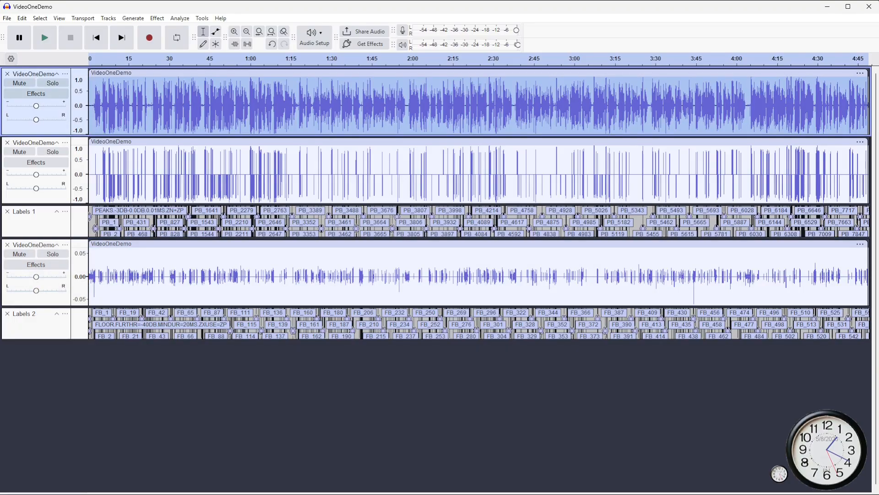
key("ctrl+d")
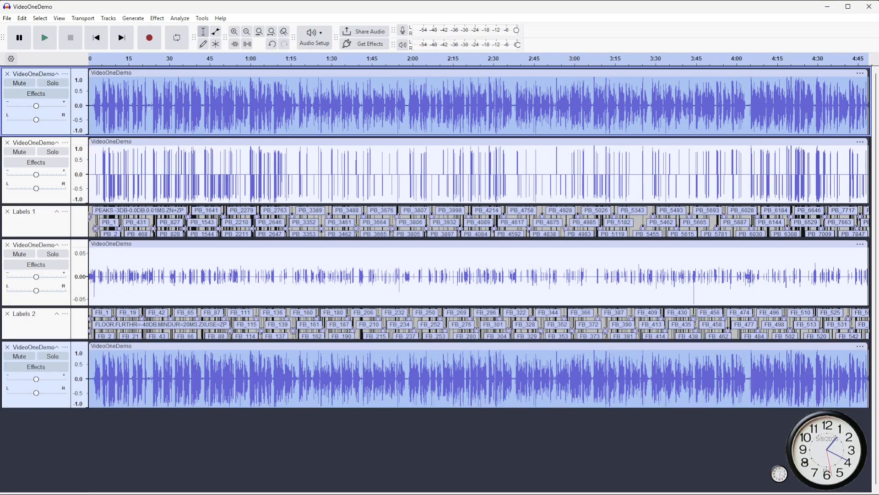
left_click(45, 401)
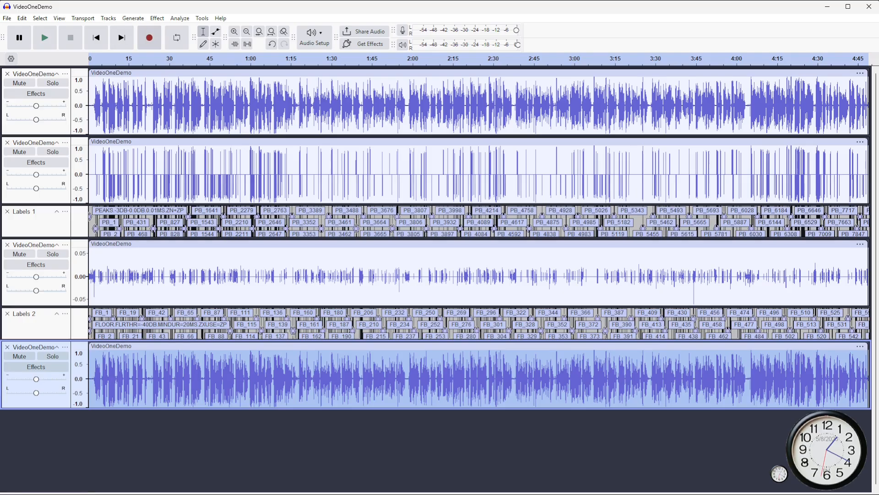
- Apply WaveParse Show Mid to the selected VideoOneDemo copy and label its mid-level periods with Label Mid
left_click(157, 19)
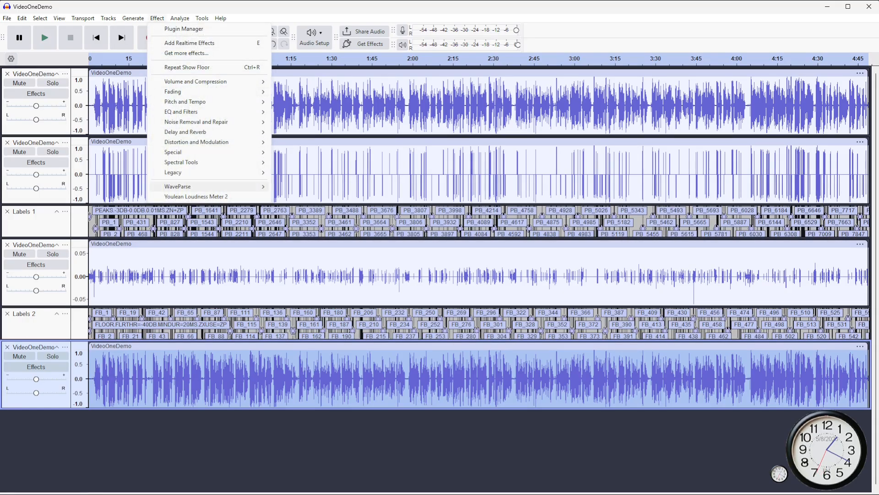
mouse_move(206, 187)
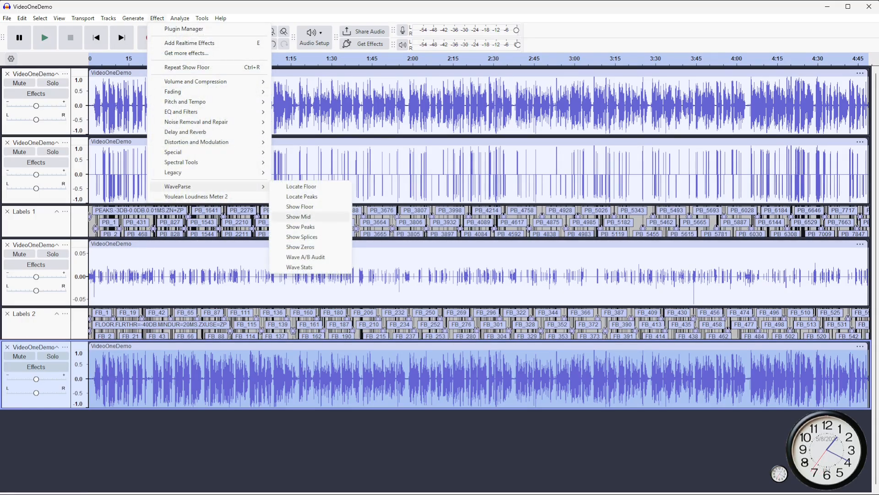
left_click(298, 217)
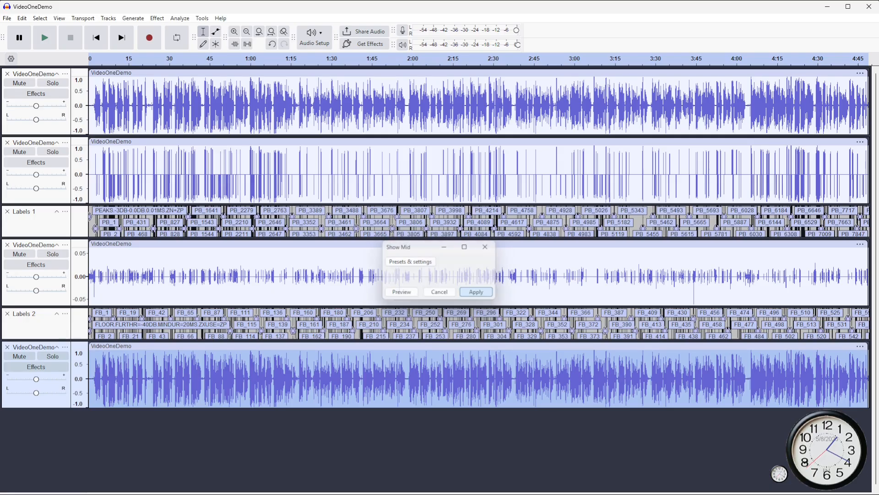
left_click(476, 292)
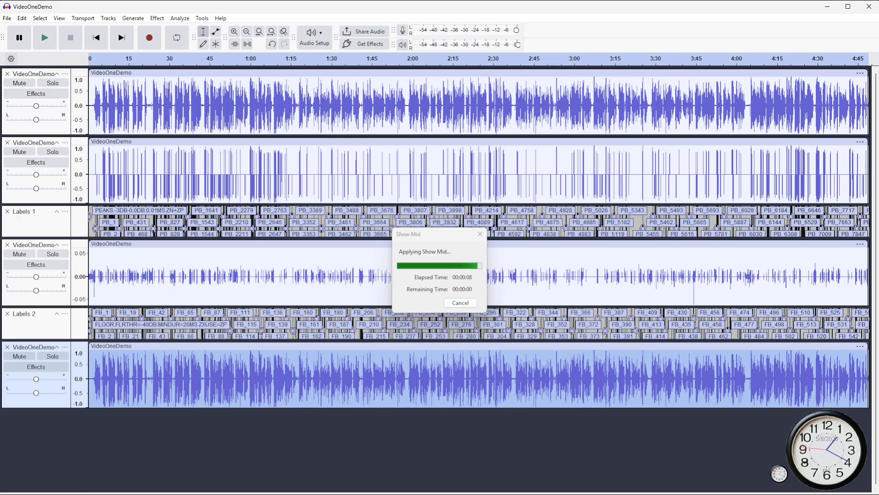
left_click(180, 18)
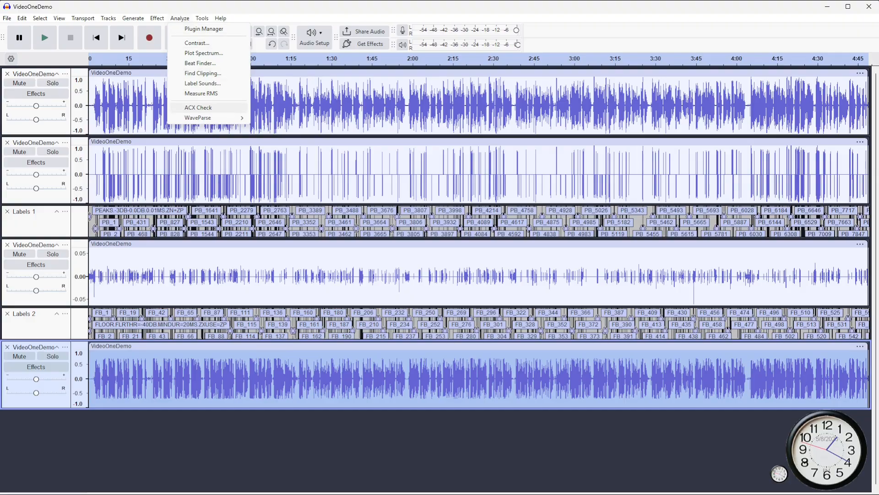
mouse_move(206, 118)
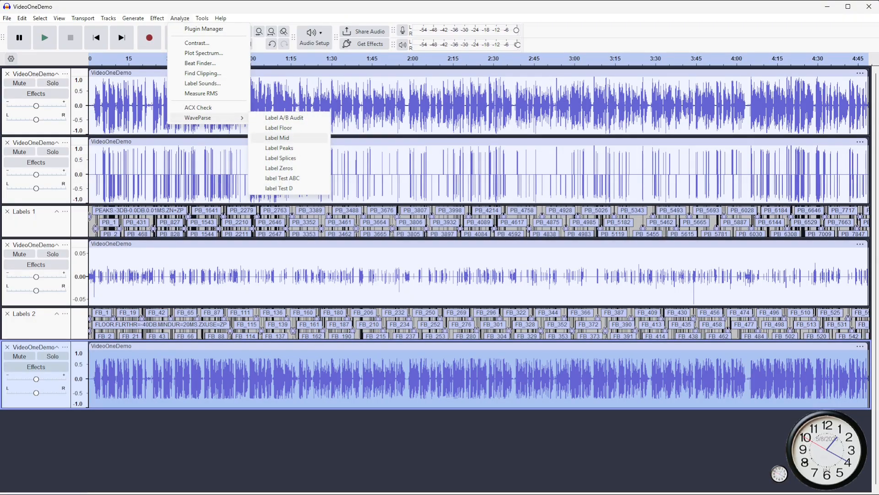
left_click(277, 138)
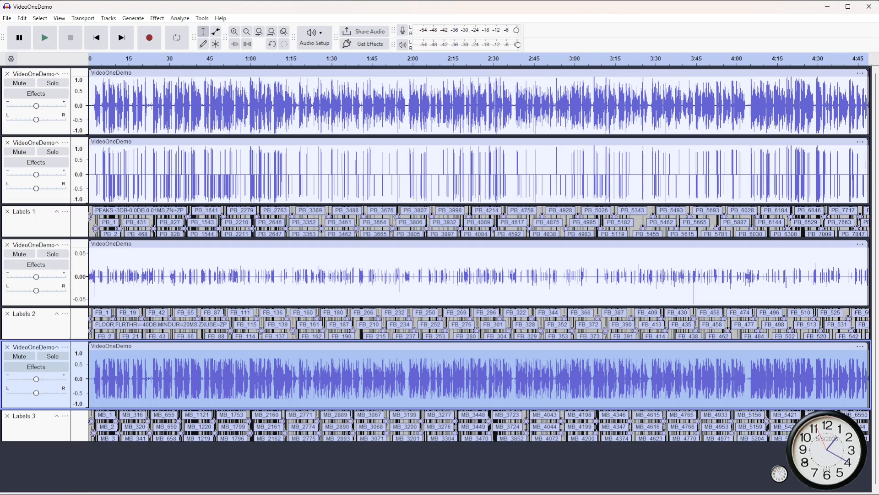
- Amplify the isolated peaks track above Labels 1 by -3 dB
left_click(37, 196)
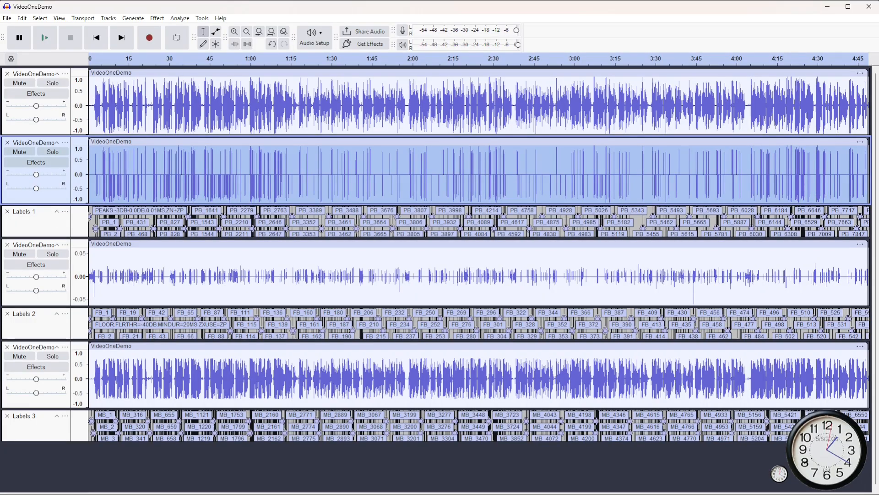
scroll(364, 220, "up", 4)
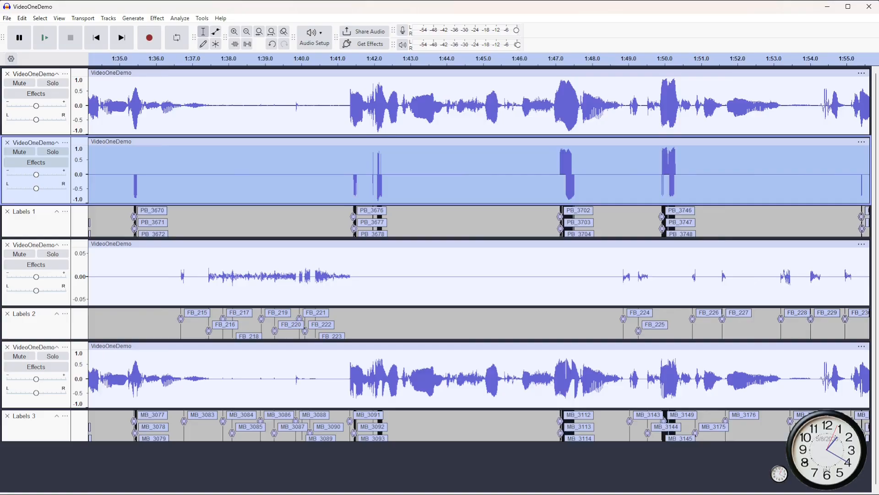
scroll(366, 220, "up", 5)
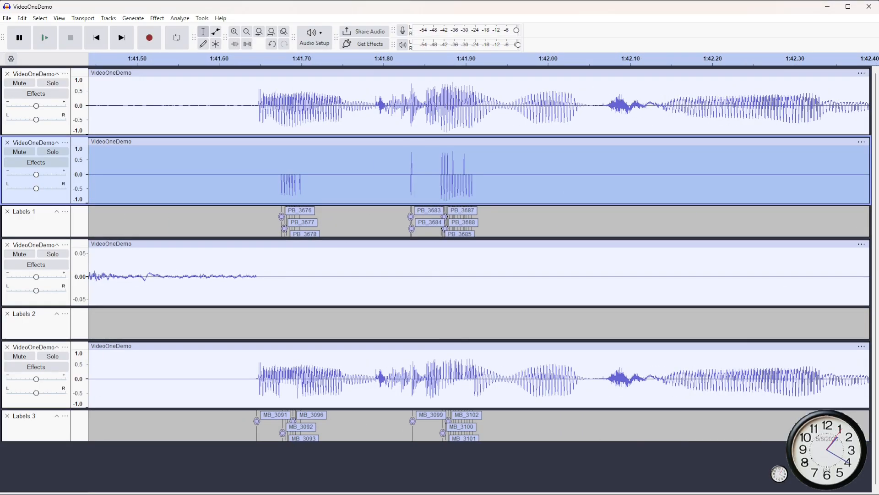
scroll(366, 219, "down", 3)
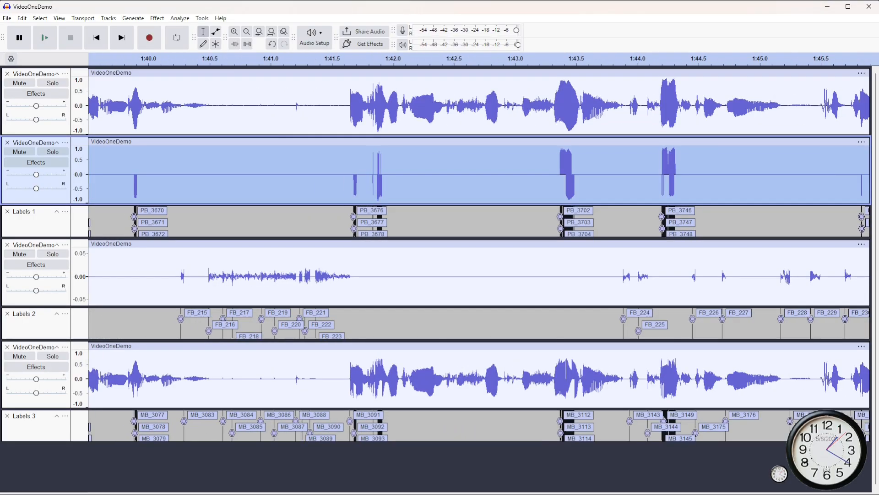
key("ctrl+f")
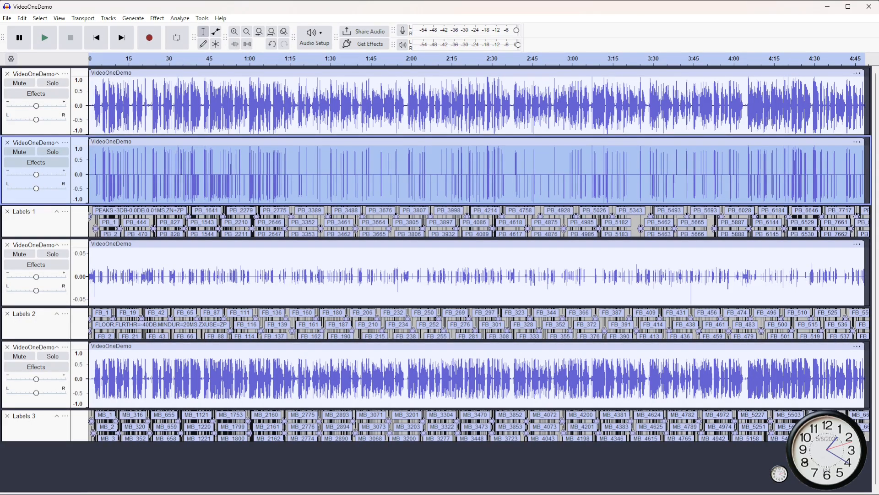
left_click(158, 18)
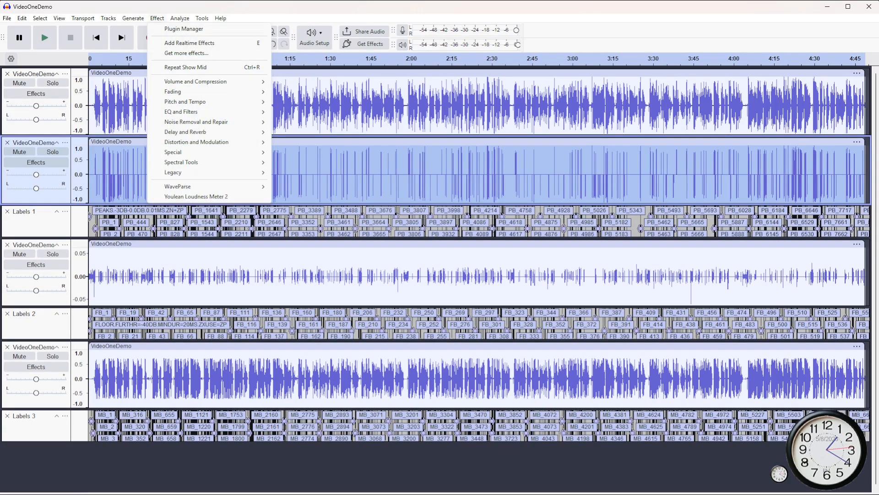
mouse_move(197, 81)
left_click(296, 81)
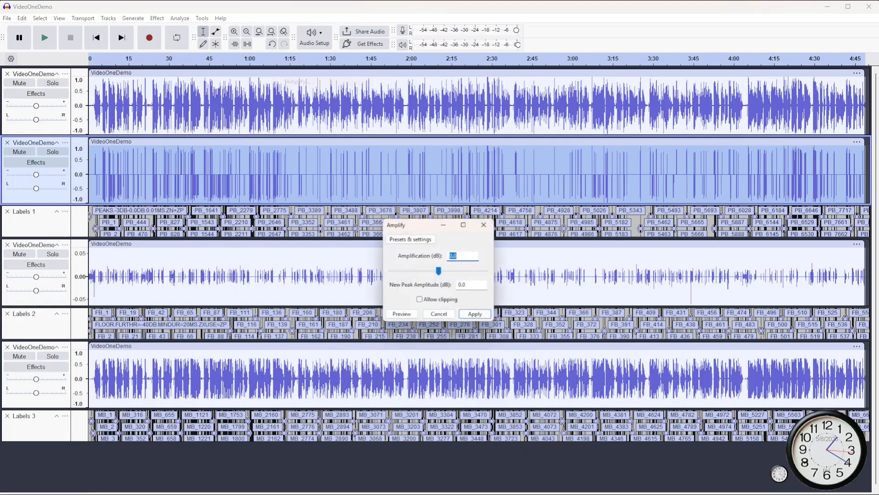
type("-3")
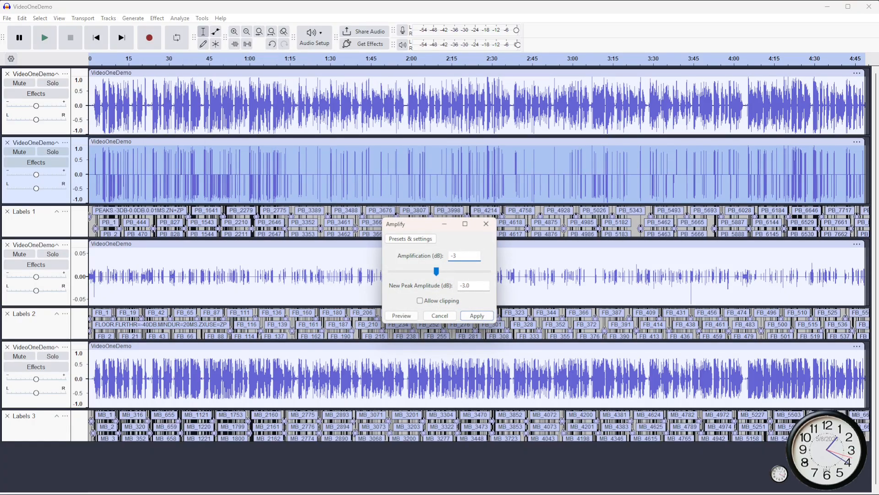
key("Return")
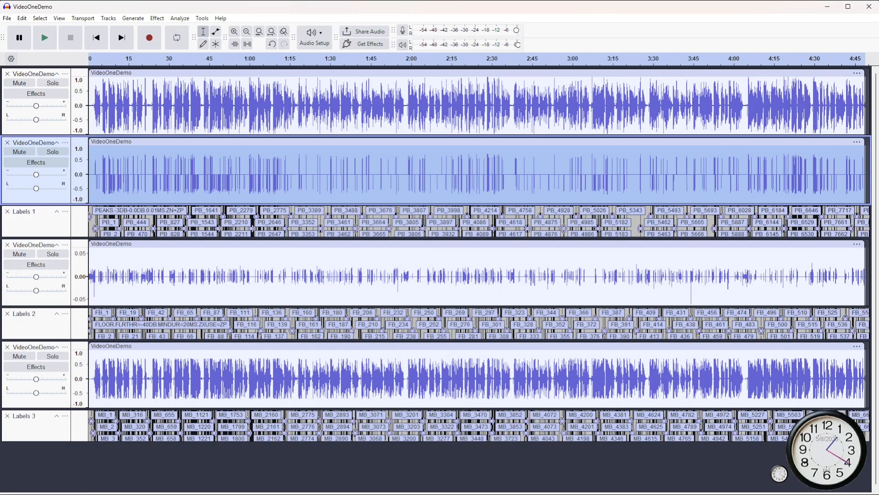
- Amplify the isolated noise floor track above Labels 2 by -2.6 dB
left_click(35, 299)
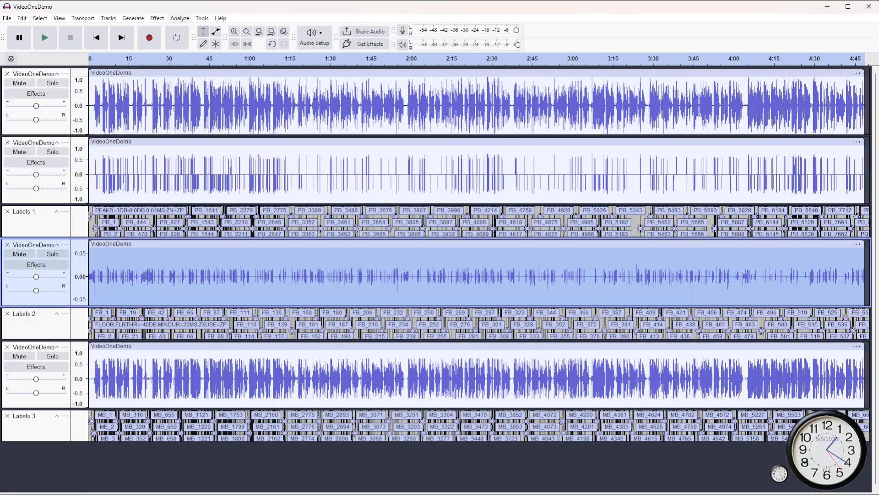
left_click(157, 18)
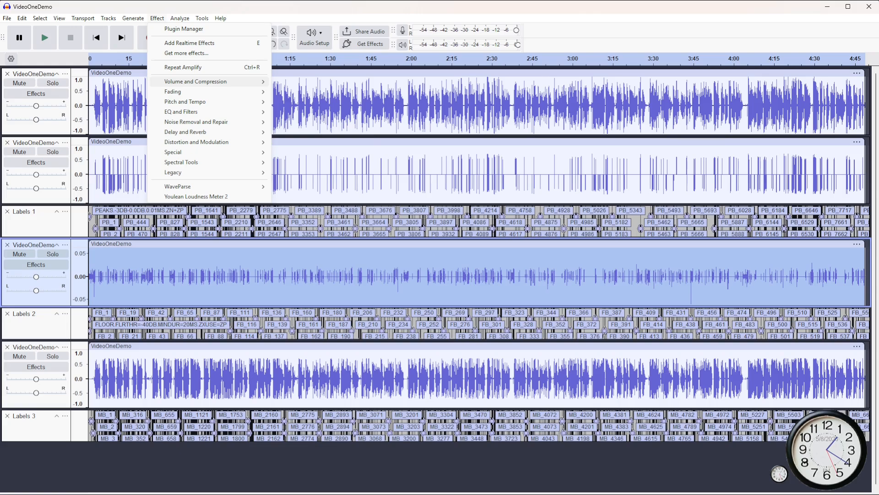
mouse_move(206, 82)
left_click(298, 81)
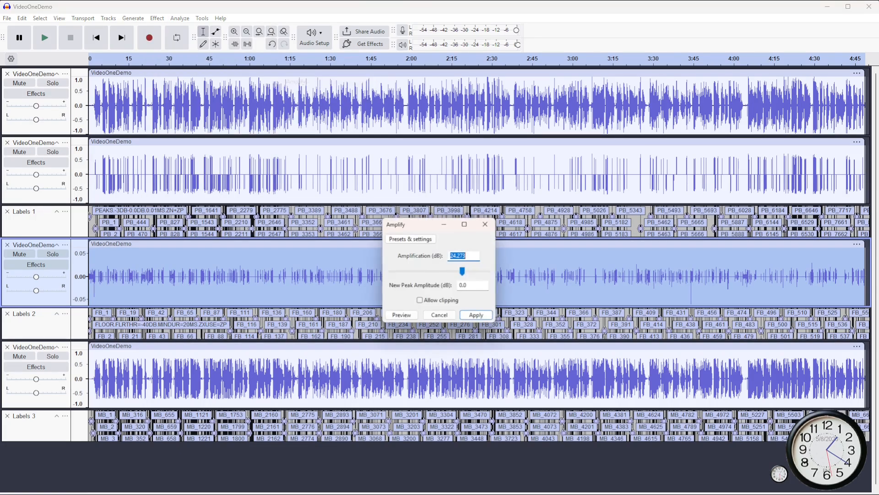
type("-")
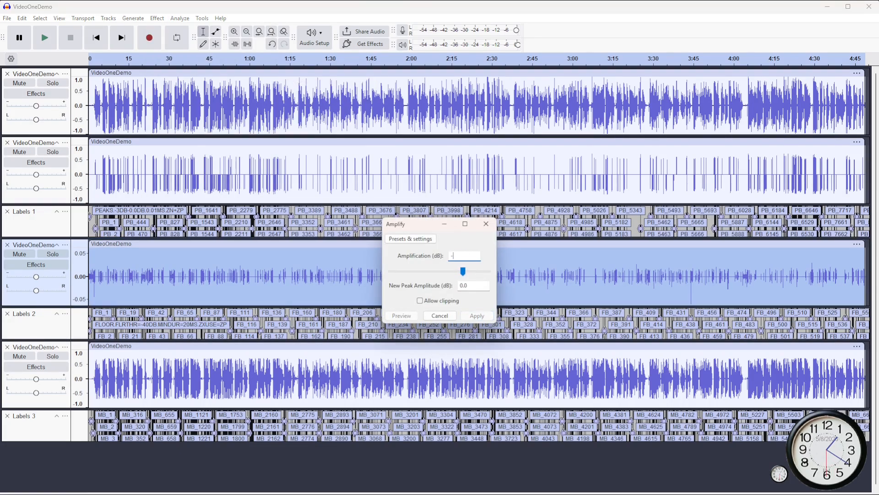
type("2.")
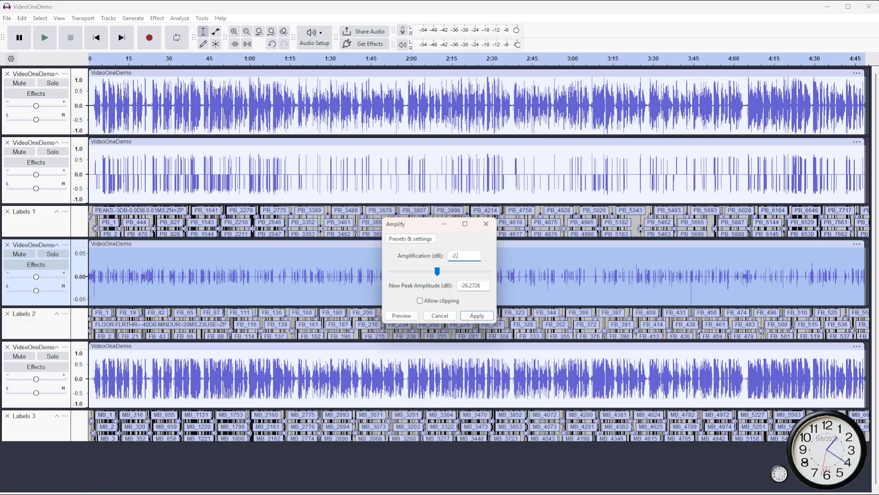
type("64")
key("Return")
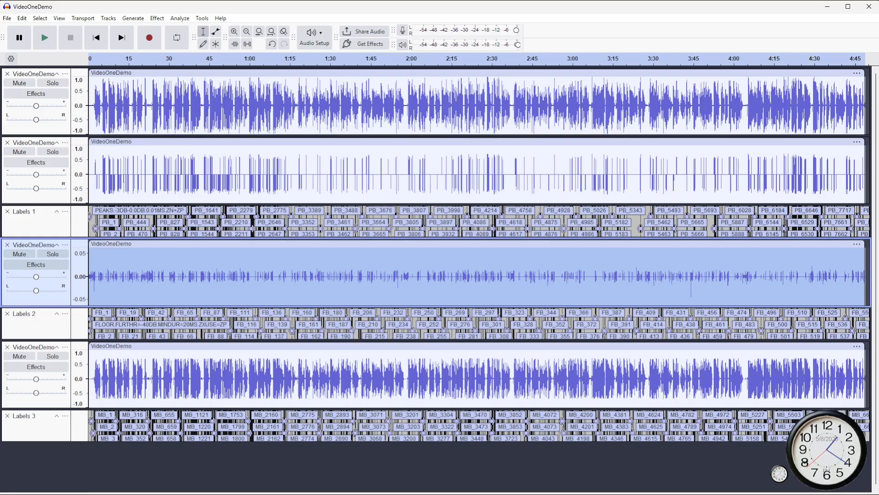
- Amplify the isolated mid-level track above Labels 3 by -5.3 dB, keeping its pan centred
left_click(63, 393)
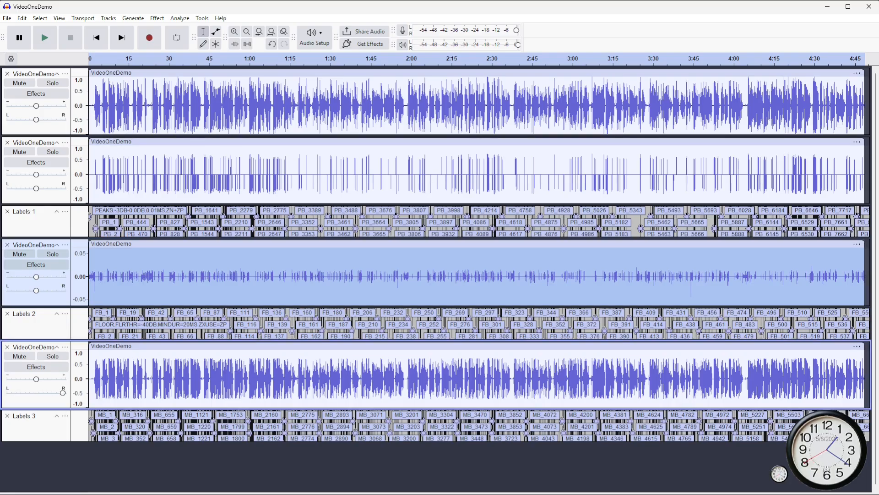
left_click_drag(63, 393, 37, 392)
left_click(62, 405)
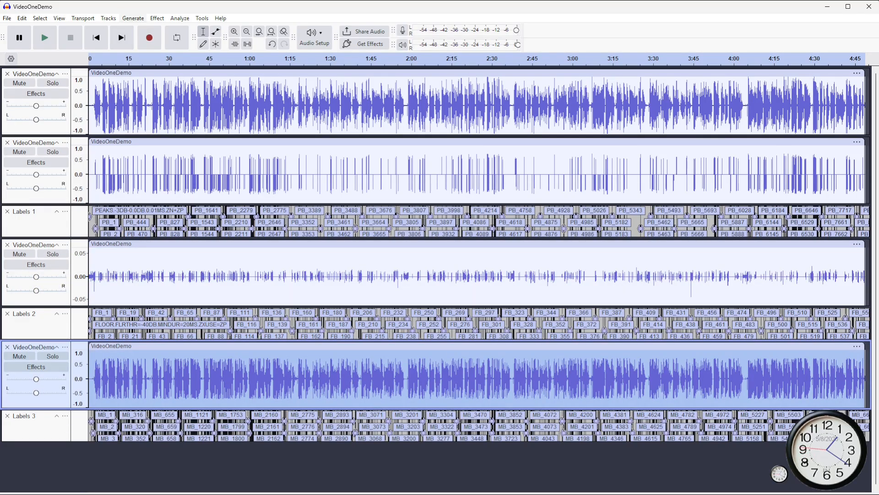
left_click(157, 18)
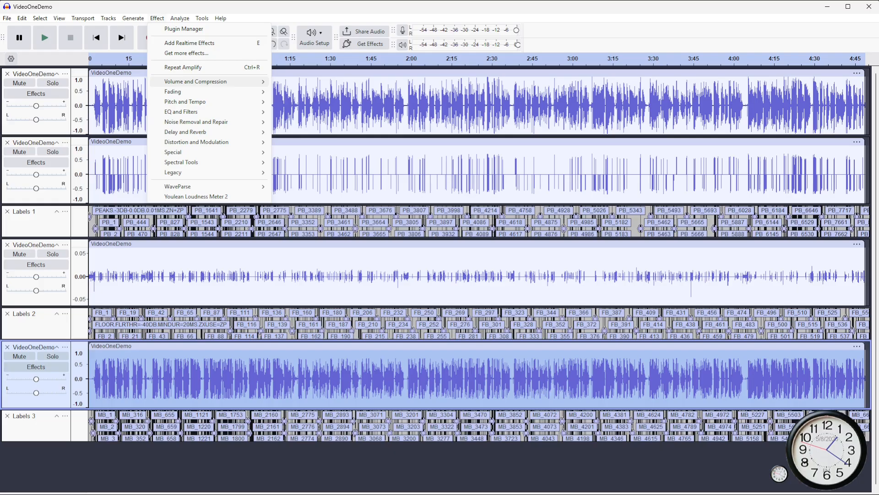
mouse_move(206, 81)
left_click(294, 81)
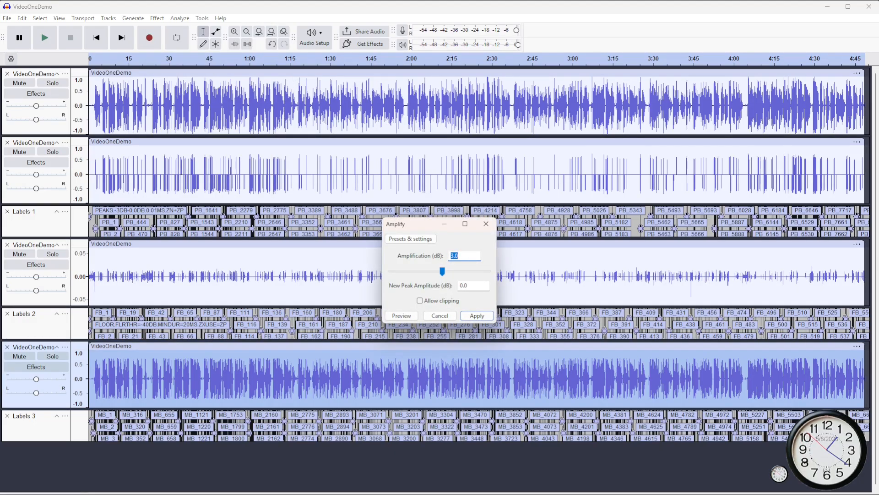
type("-5.33")
key("Return")
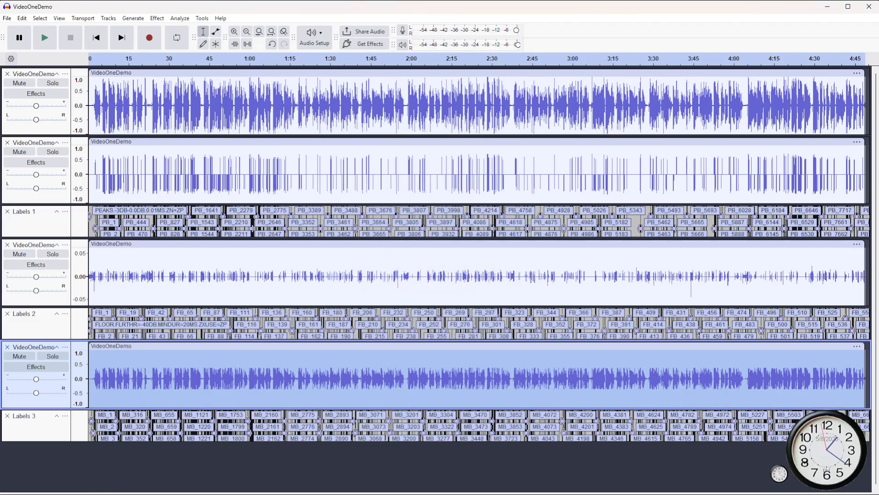
- Mix and render the peaks, noise floor and mid-level tracks together to a new track
left_click(35, 299, "ctrl")
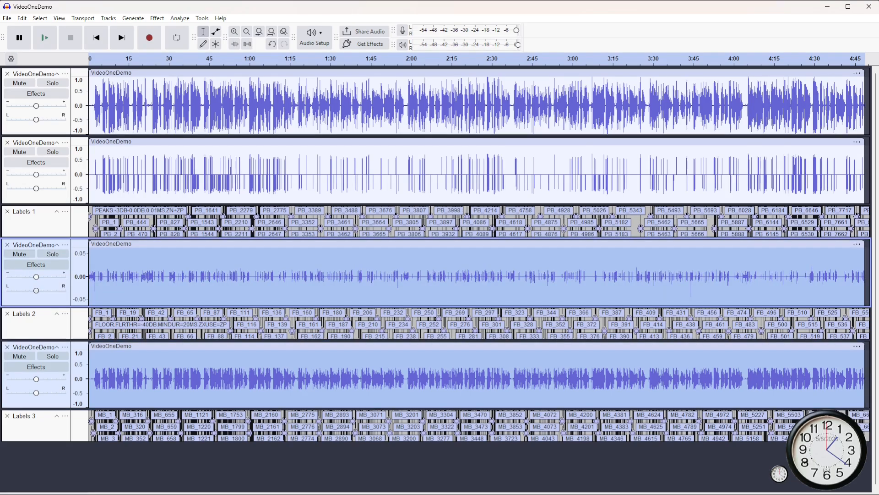
left_click(36, 197, "ctrl")
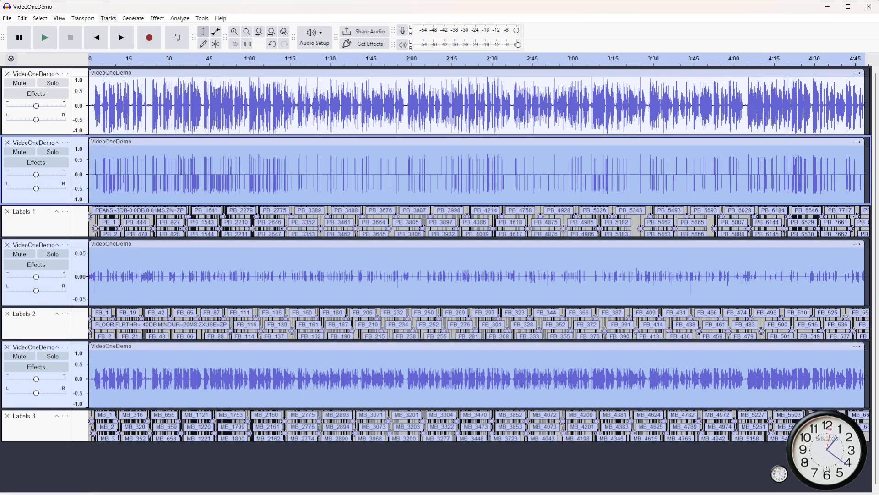
left_click(109, 18)
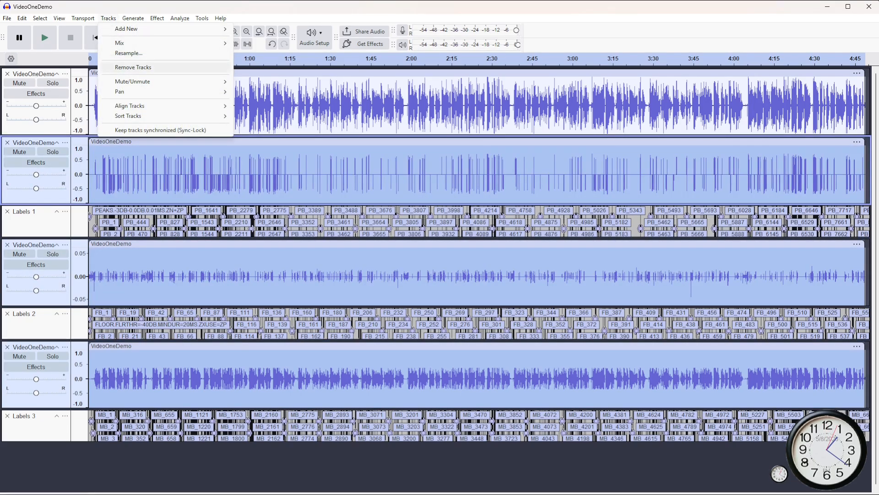
mouse_move(138, 43)
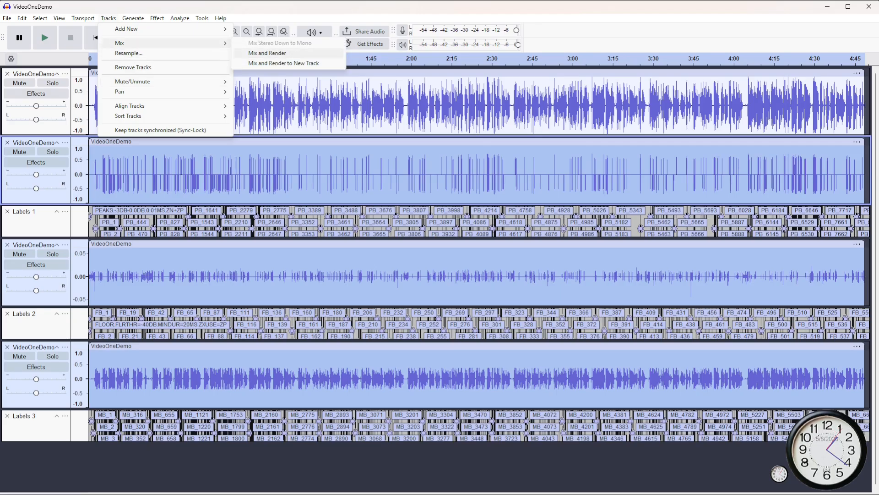
left_click(283, 63)
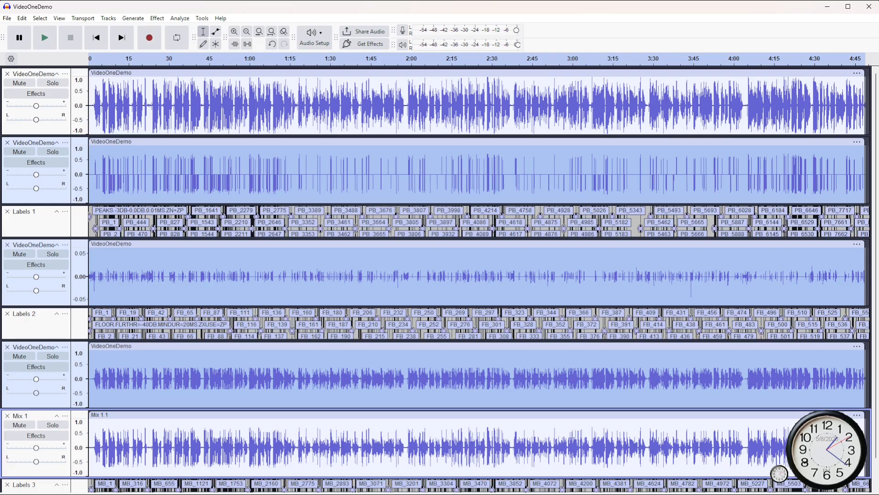
- Select only the Mix 1 track and run ACX Check on it
left_click(51, 461)
left_click(37, 462)
left_click(36, 471)
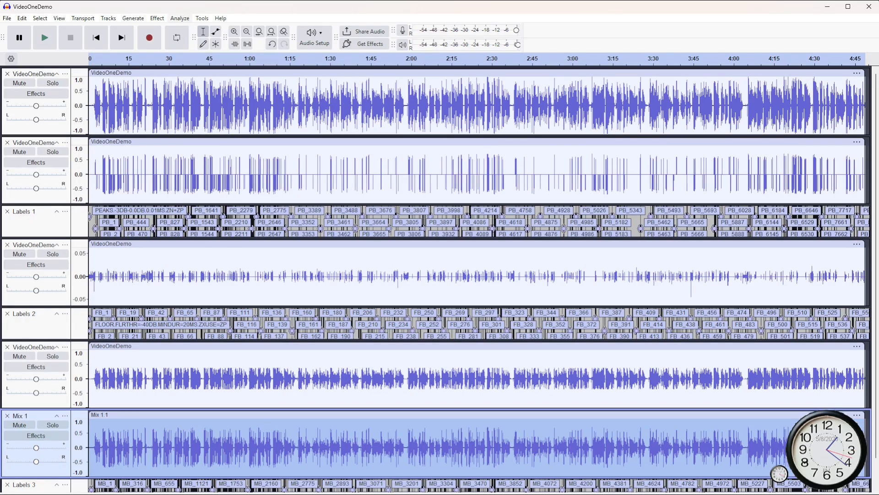
left_click(179, 18)
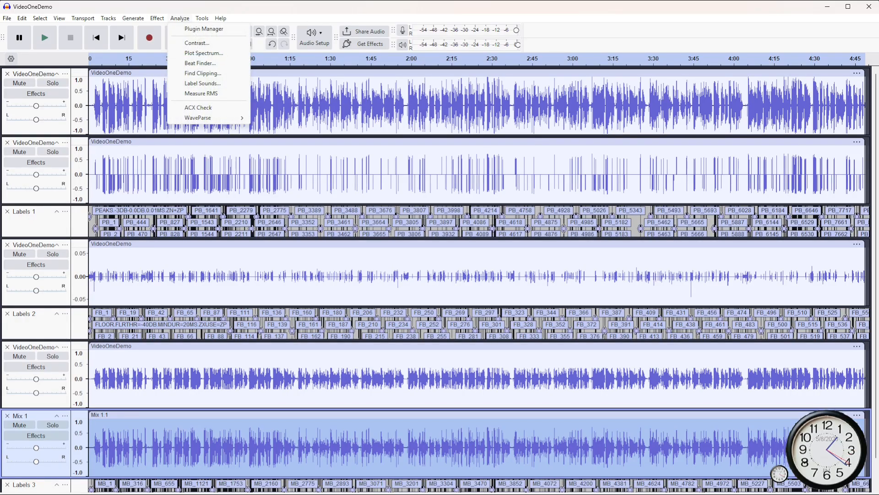
left_click(198, 108)
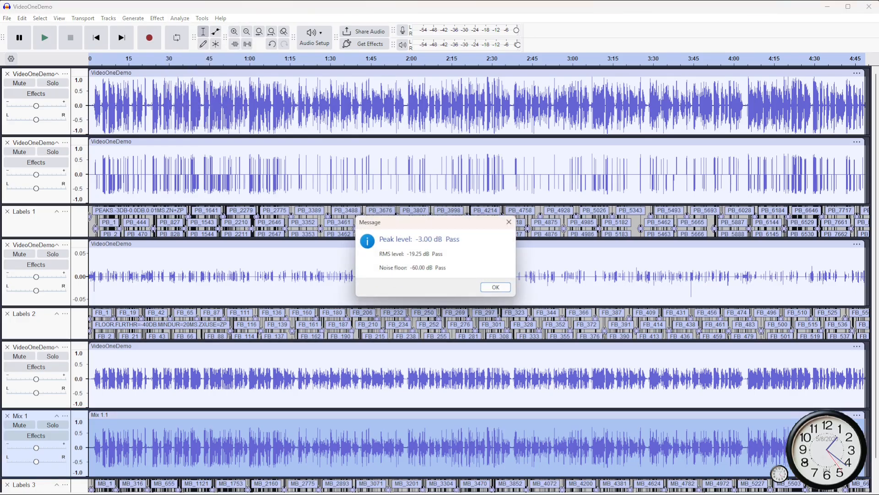
- Close the ACX Check report and undo the rendered mix and the mid-level track's last amplification
key("Return")
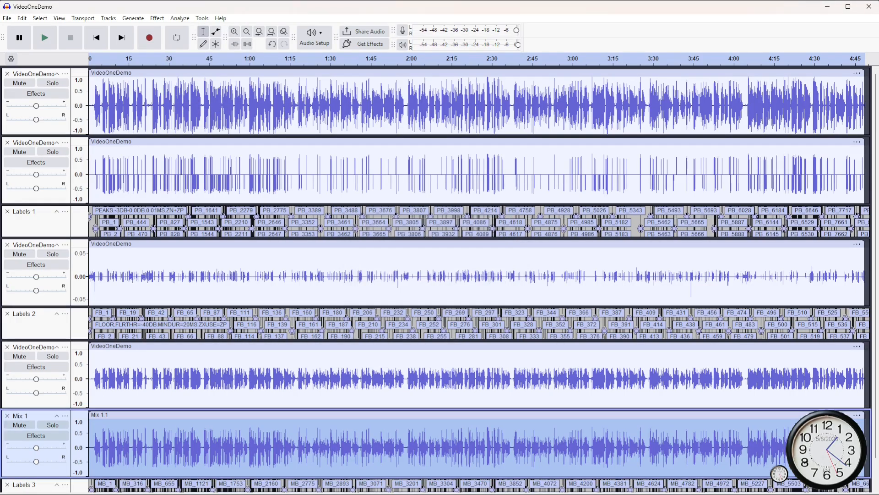
key("ctrl+z")
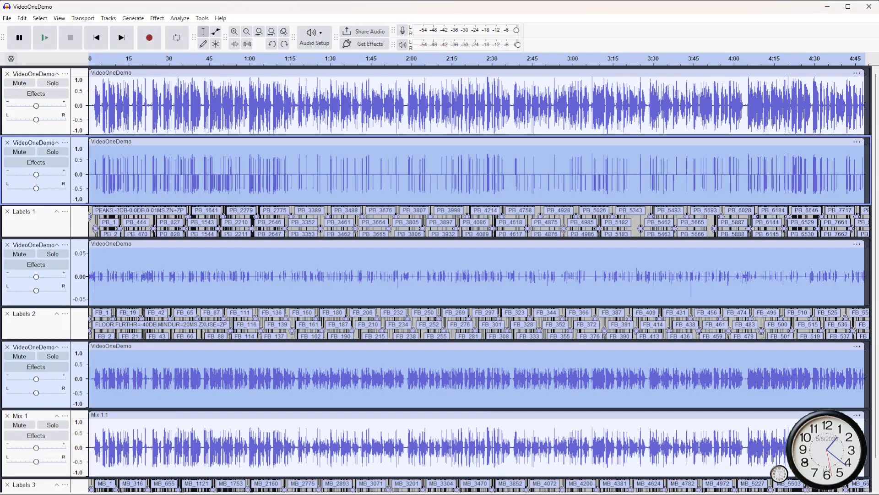
key("ctrl+z")
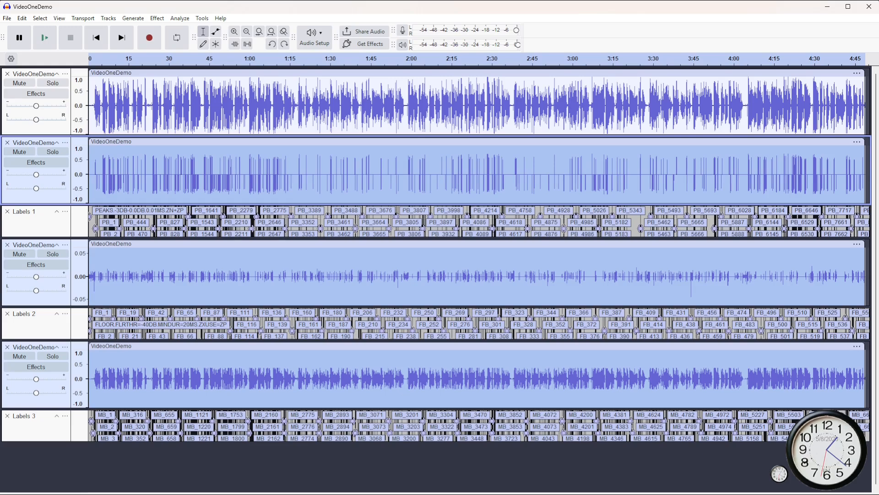
key("ctrl+z")
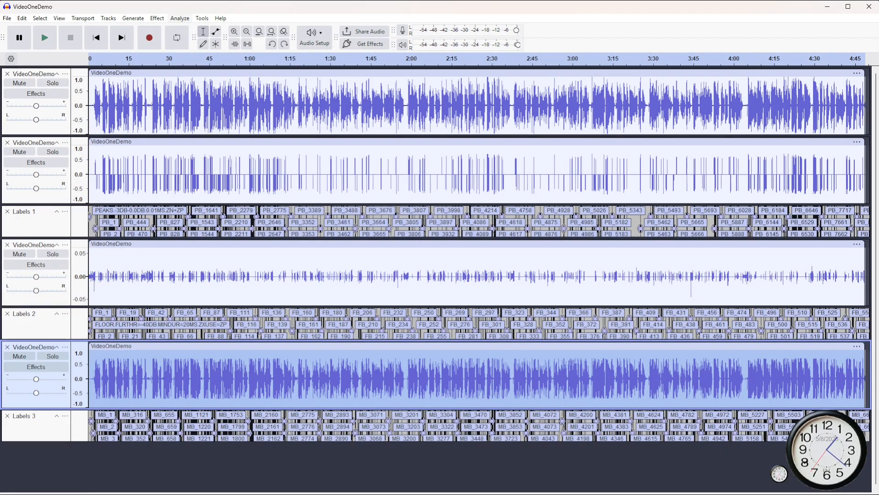
- Amplify the isolated mid-level track above Labels 3 by -7.33 dB
left_click(157, 18)
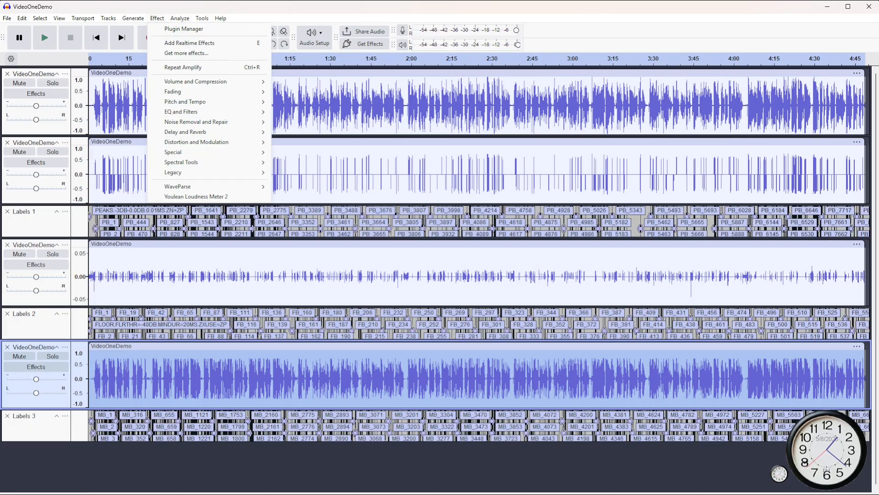
mouse_move(206, 82)
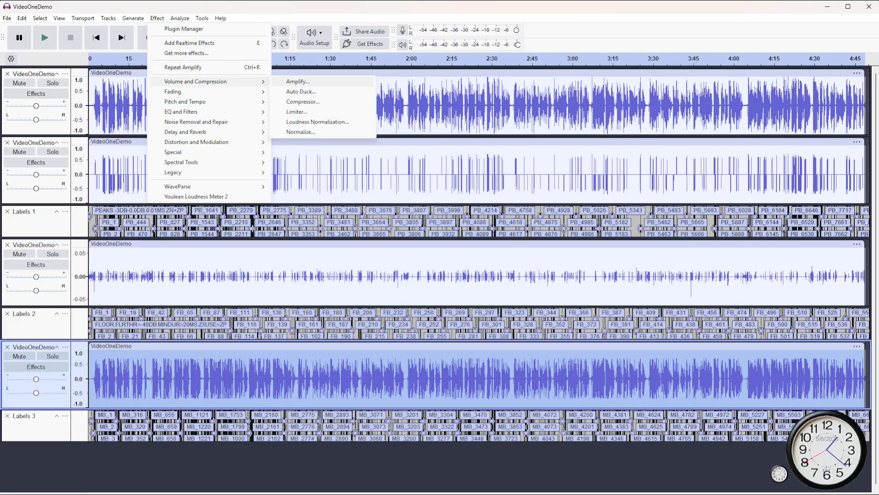
left_click(298, 81)
type("-")
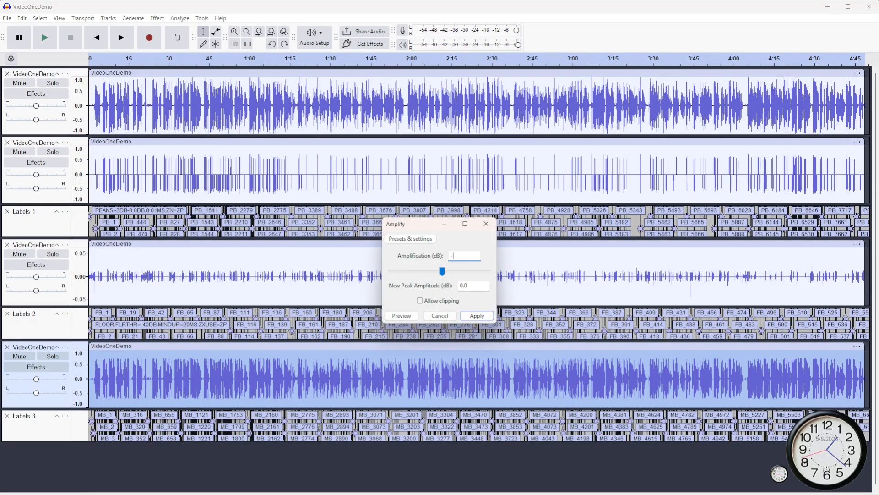
type("7.33")
key("Return")
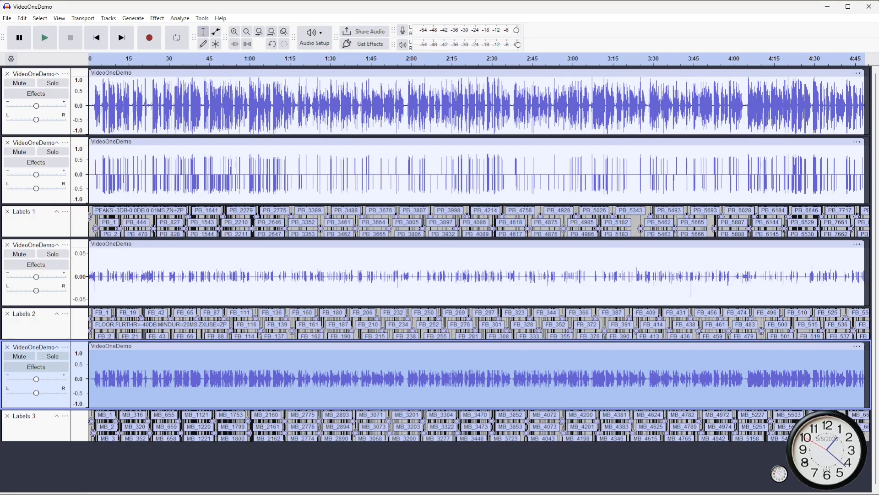
- Add the noise floor and peaks tracks to the mid-level selection and mix and render all three to a new track
left_click(36, 244, "ctrl")
left_click(47, 197, "ctrl")
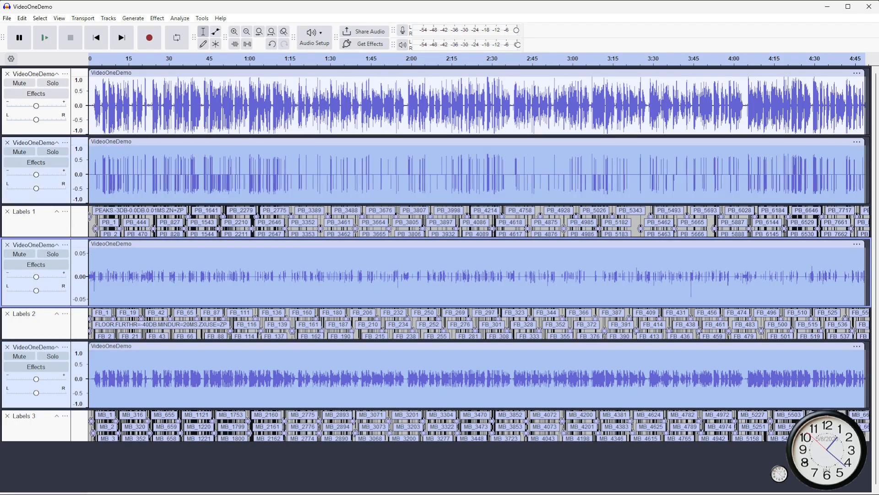
left_click(109, 18)
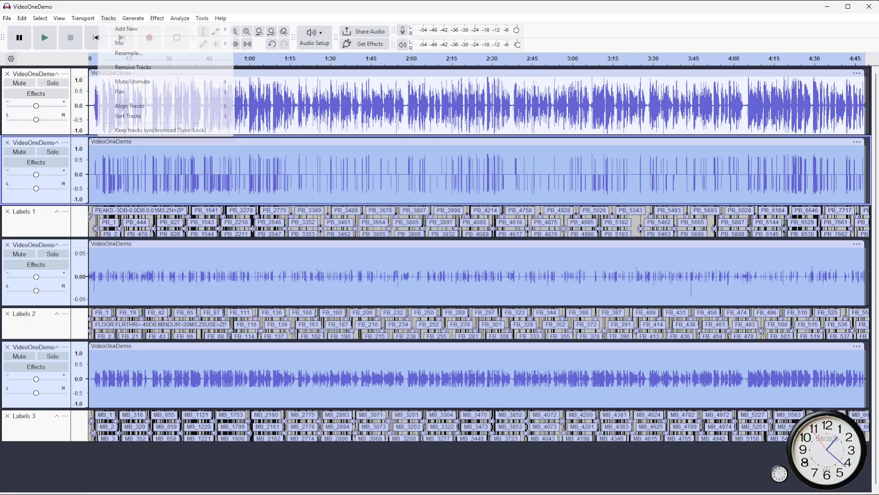
mouse_move(124, 43)
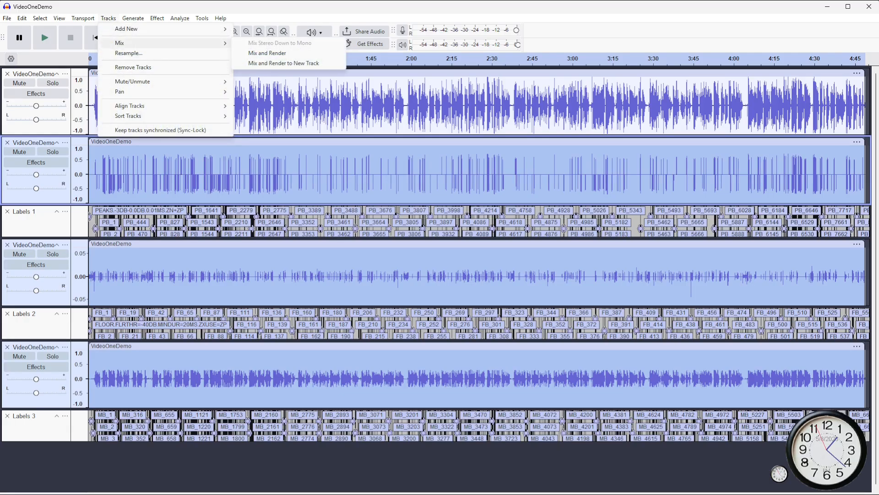
left_click(284, 63)
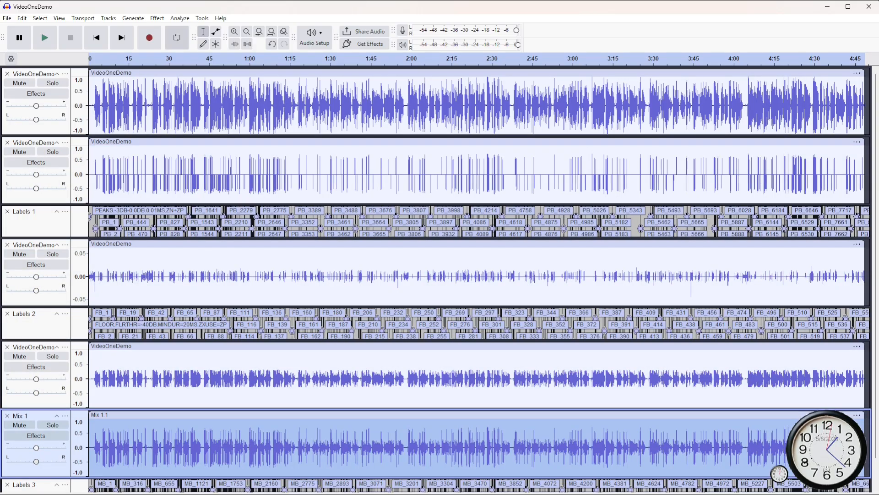
- Run ACX Check on the newly rendered Mix 1 track and close the report
left_click(179, 18)
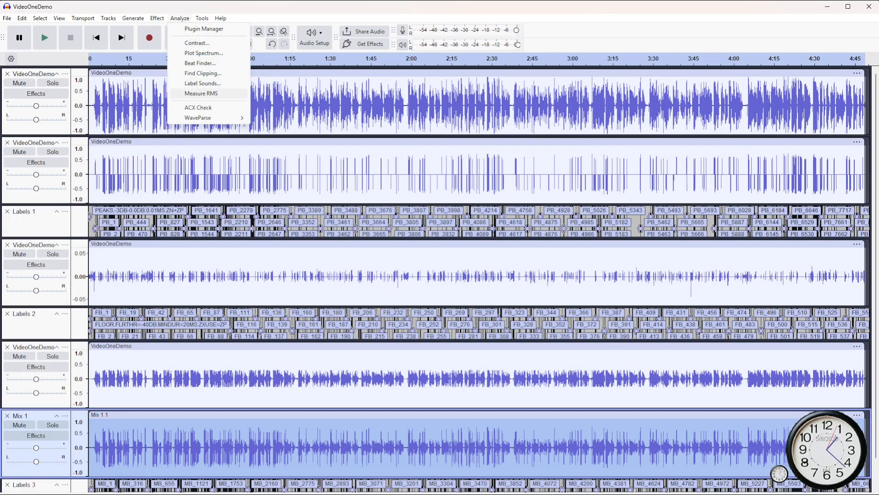
left_click(199, 107)
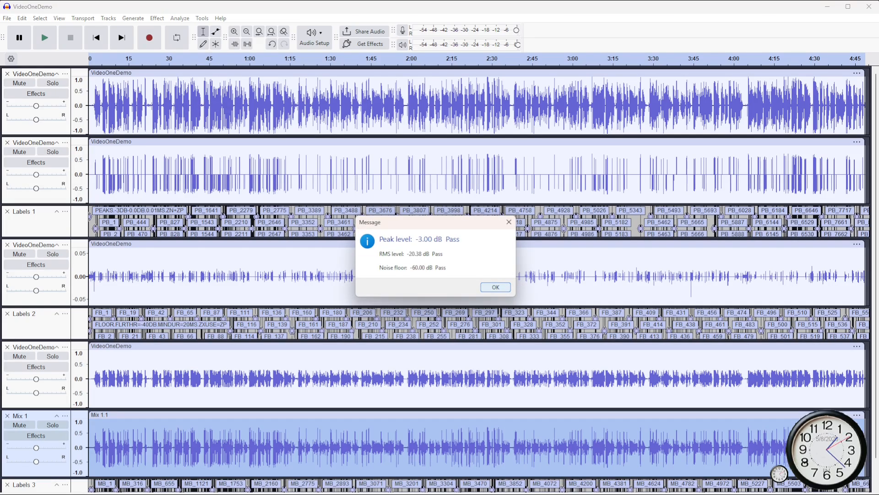
key("Return")
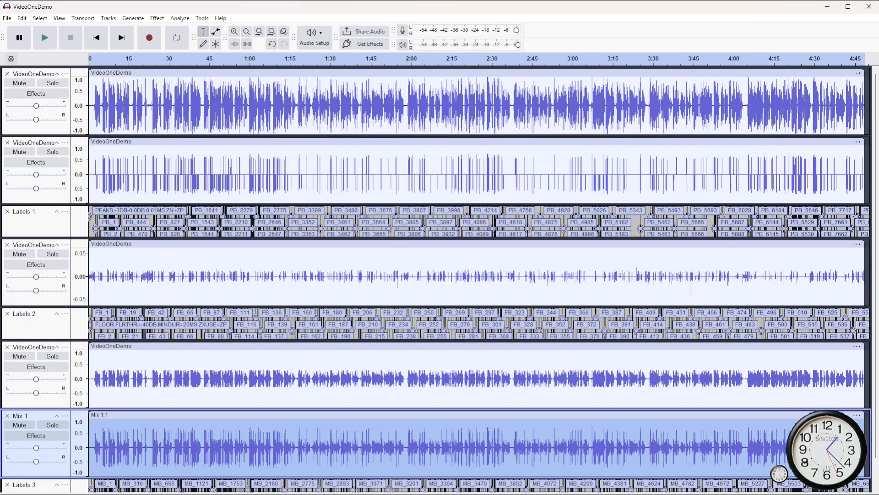
- Move the VideoOneDemo and SplicesZerosSlide project windows and both Excel workbook windows off screen, one after another, to view the crossfade comparison image
left_click_drag(440, 7, 151, 494)
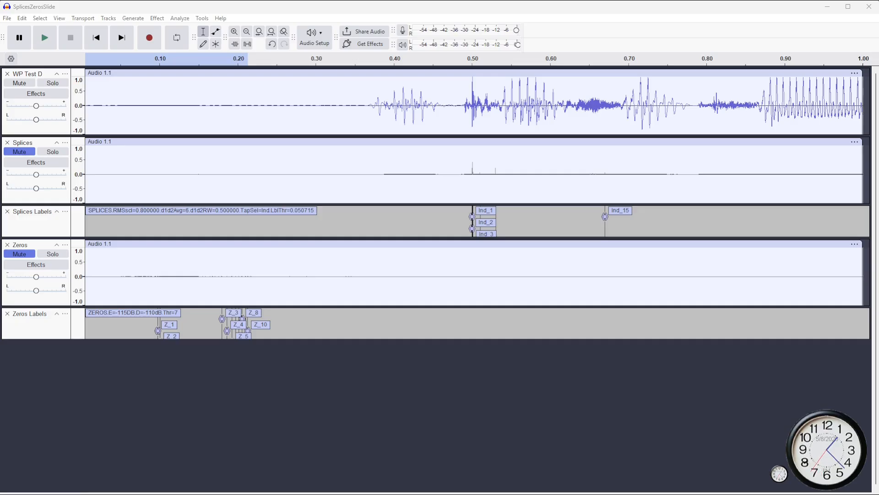
left_click_drag(439, 6, 202, 492)
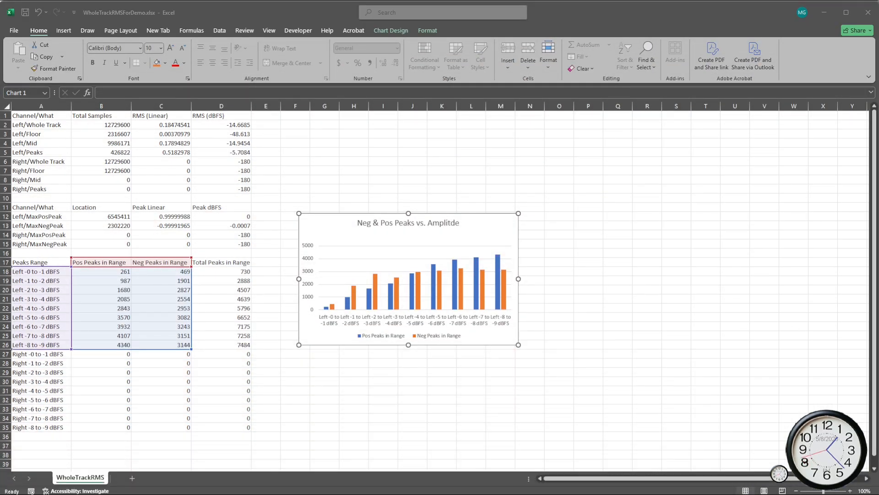
key("alt+Tab")
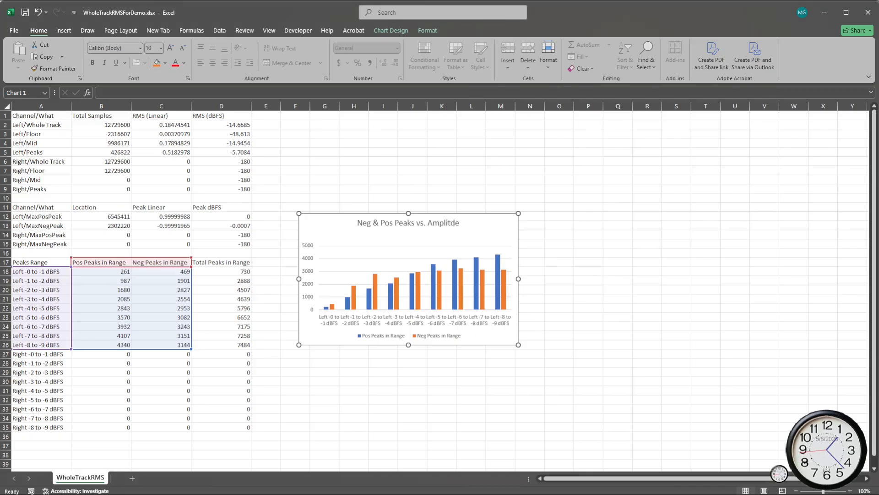
left_click_drag(320, 13, 100, 467)
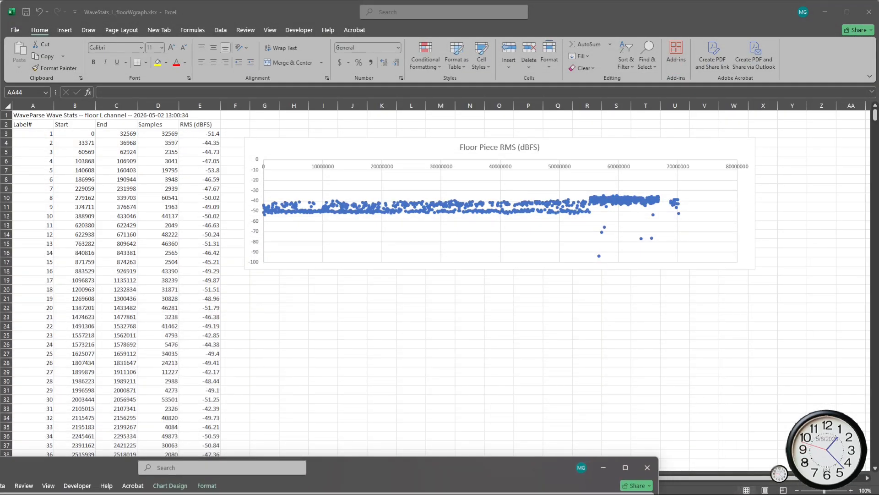
left_click_drag(320, 12, 193, 494)
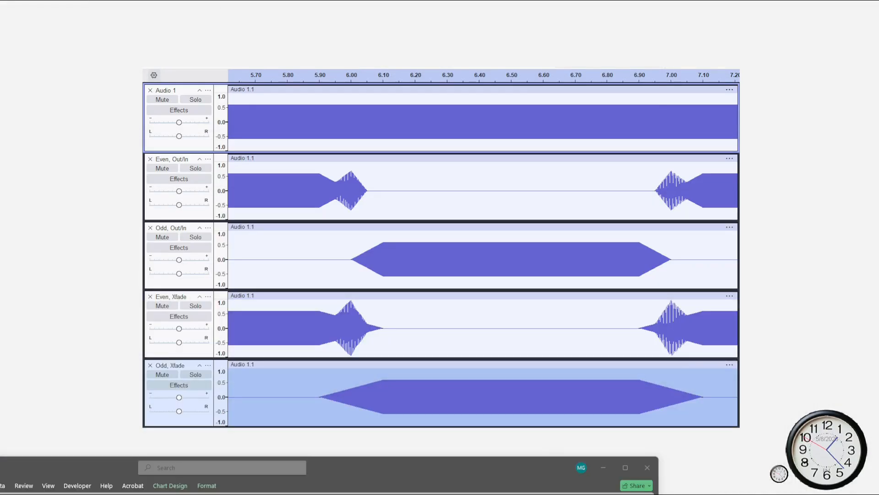
left_click_drag(390, 460, 374, 494)
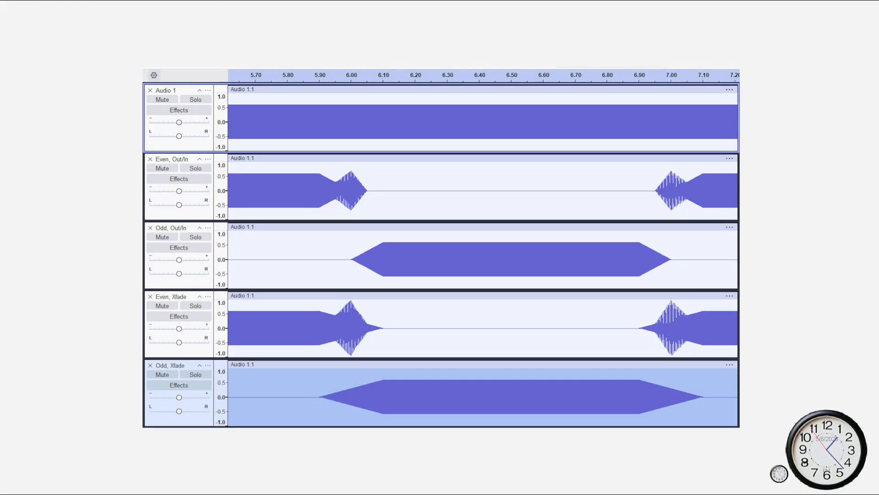